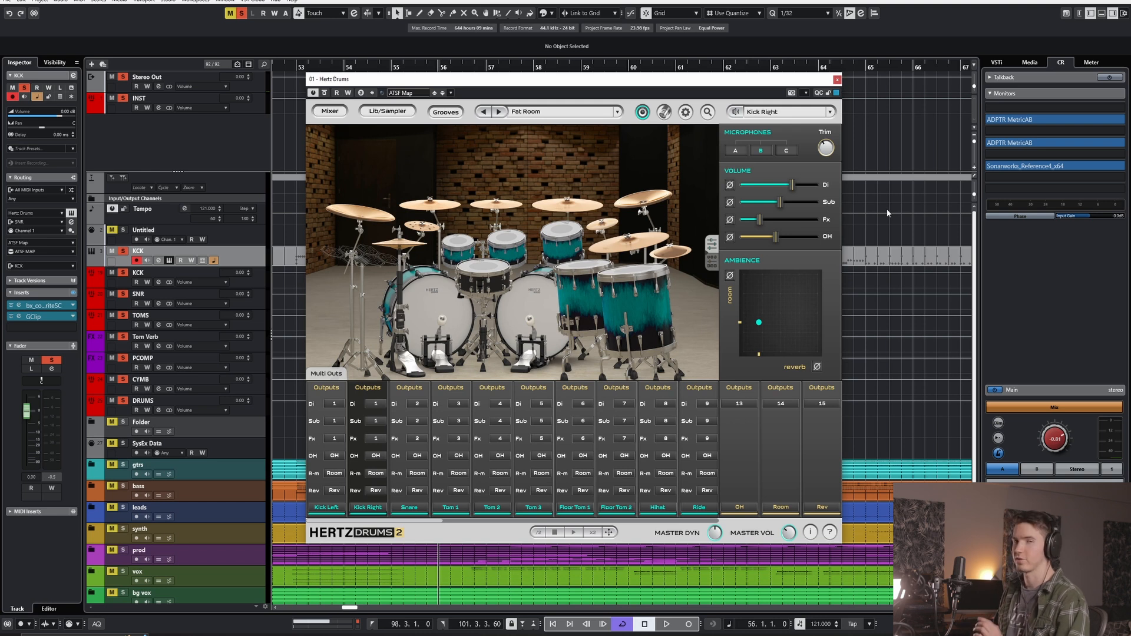
- Reopen the KCK track's Hertz Drums instrument window and scale its interface to 150%
{"action": "key", "text": "s"}
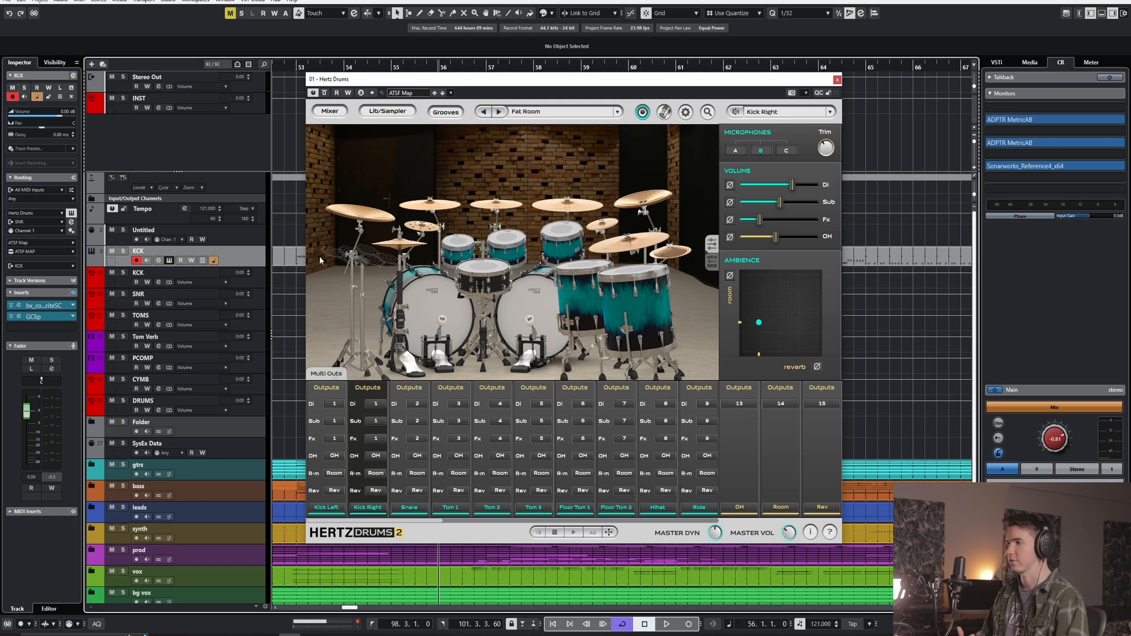
{"action": "left_click", "coordinate": [169, 260]}
{"action": "left_click", "coordinate": [169, 261]}
{"action": "left_click_drag", "start_coordinate": [572, 80], "coordinate": [607, 104]}
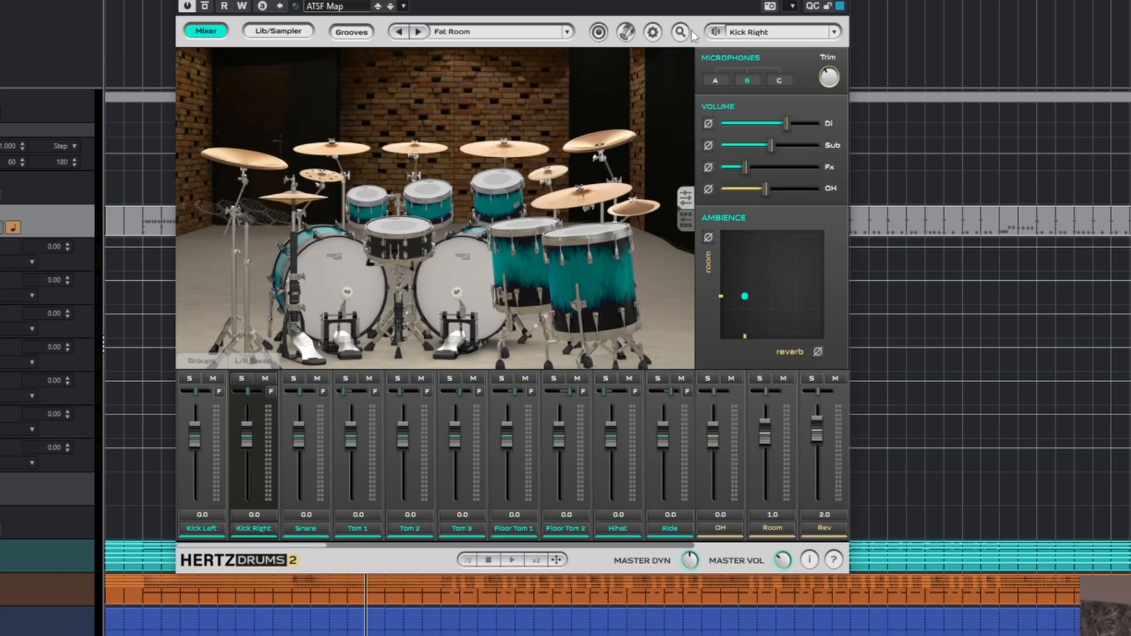
{"action": "left_click", "coordinate": [638, 135]}
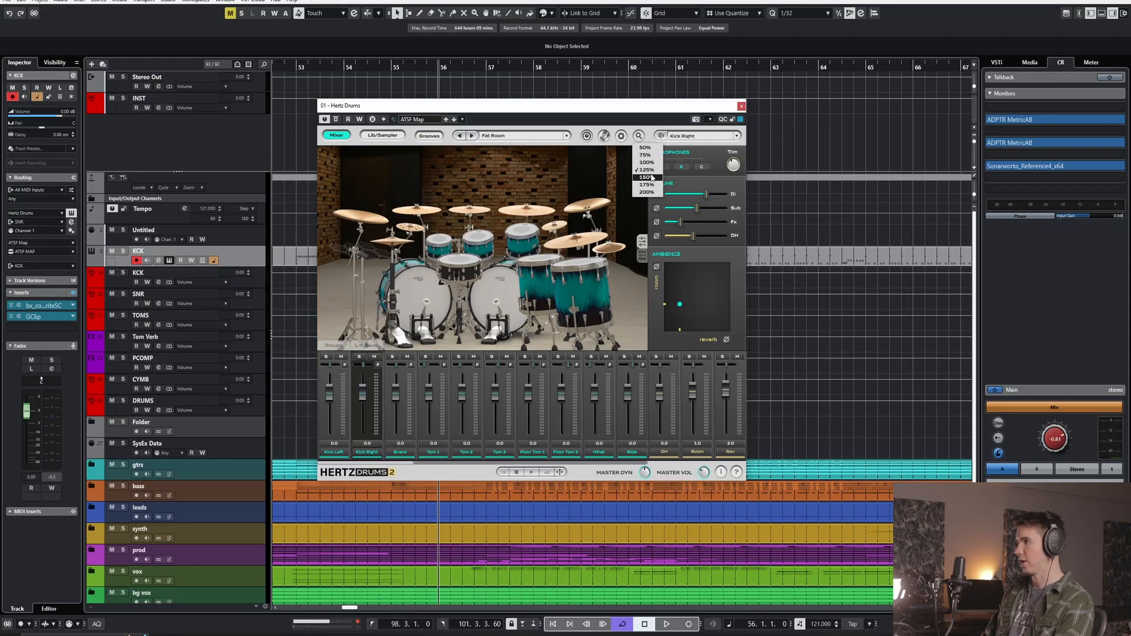
{"action": "left_click", "coordinate": [652, 178]}
{"action": "left_click_drag", "start_coordinate": [653, 111], "coordinate": [576, 43]}
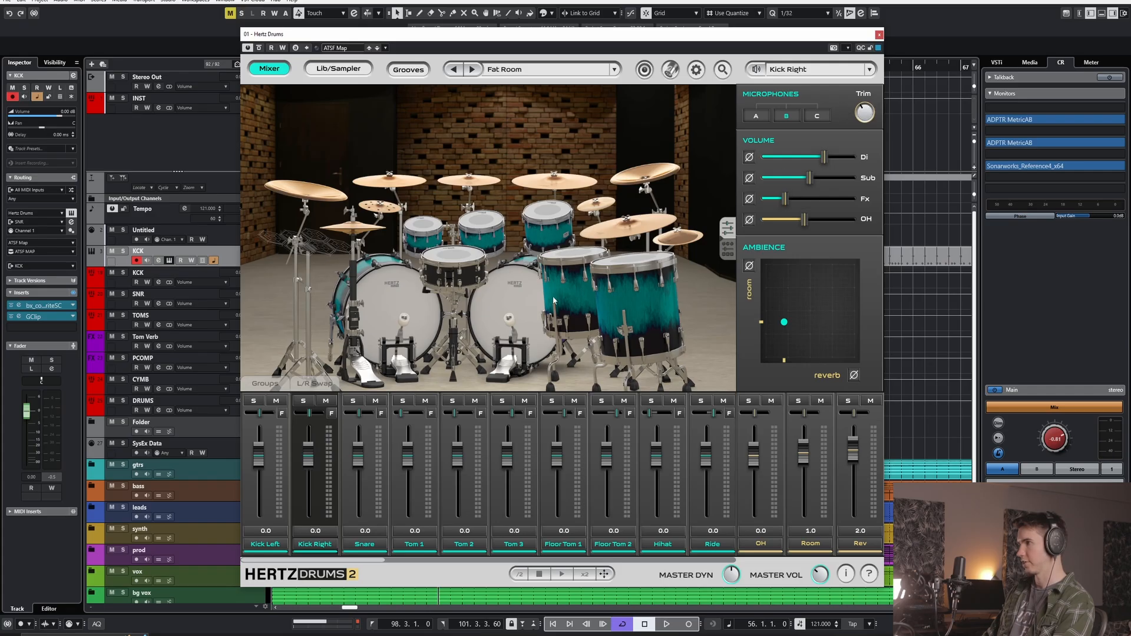
- Select the right kick and both floor toms in turn, and examine the microphone volumes of Floor Tom 2
{"action": "left_click", "coordinate": [517, 305]}
{"action": "left_click", "coordinate": [575, 255]}
{"action": "left_click", "coordinate": [632, 261]}
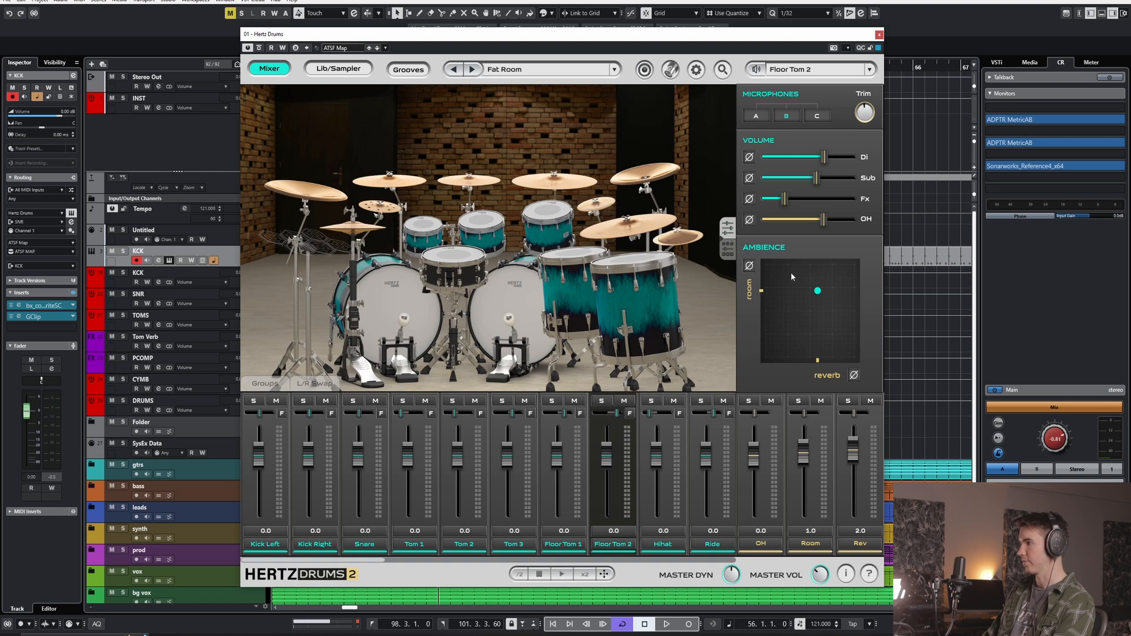
{"action": "mouse_move", "coordinate": [782, 200]}
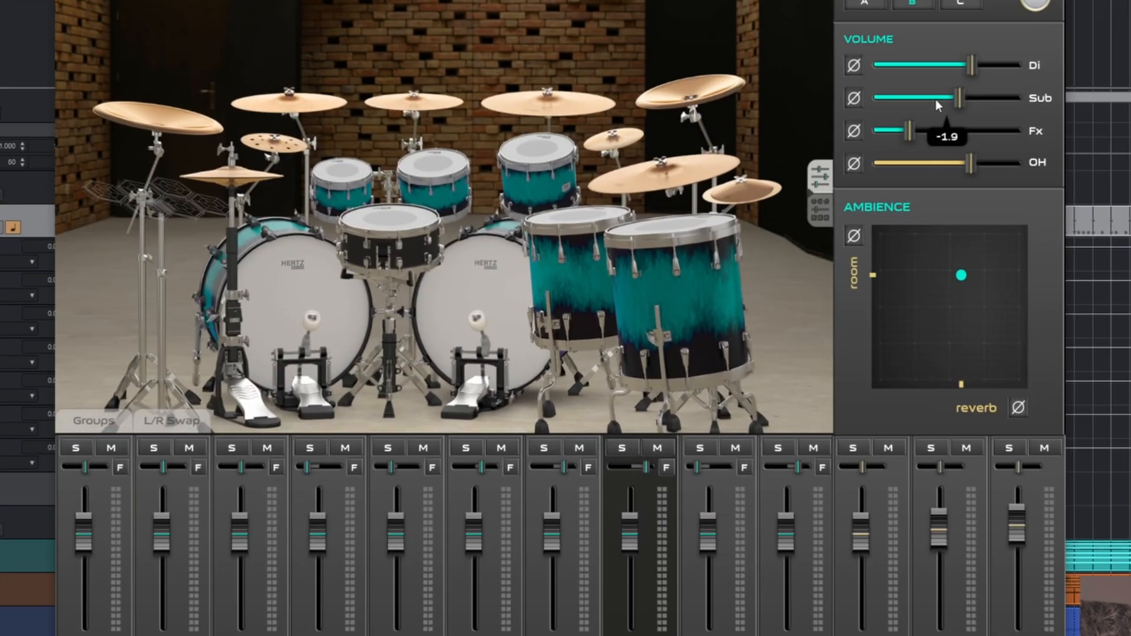
{"action": "mouse_move", "coordinate": [829, 160]}
{"action": "mouse_move", "coordinate": [951, 111]}
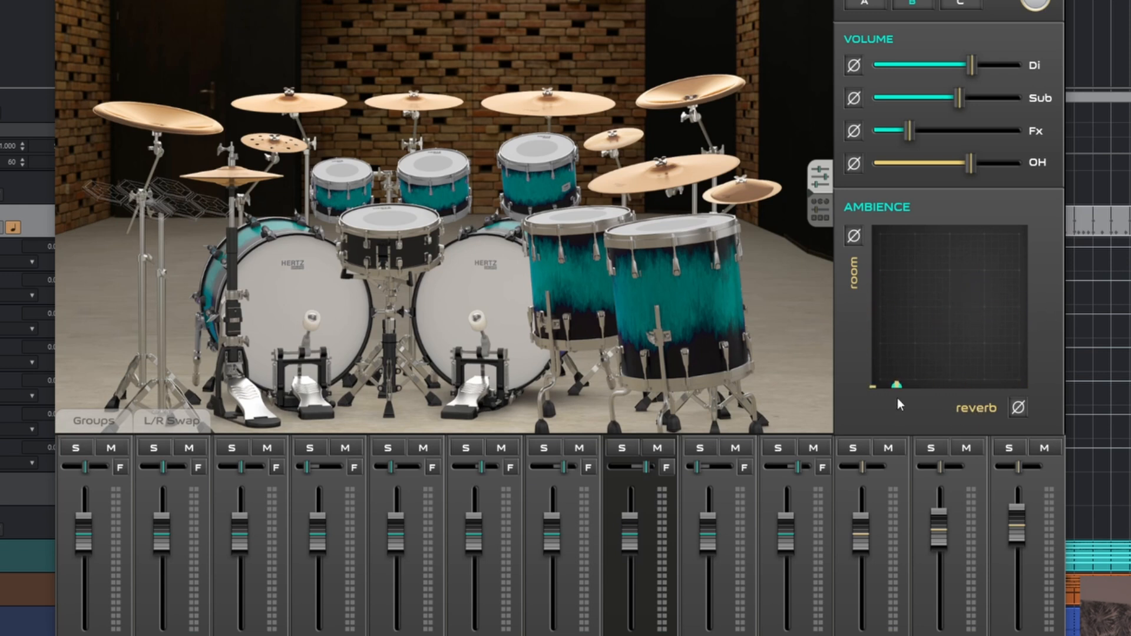
- Audition Floor Tom 2 with room and reverb ambience at maximum, and return both to their former moderate levels
{"action": "left_click_drag", "start_coordinate": [918, 387], "coordinate": [1023, 226]}
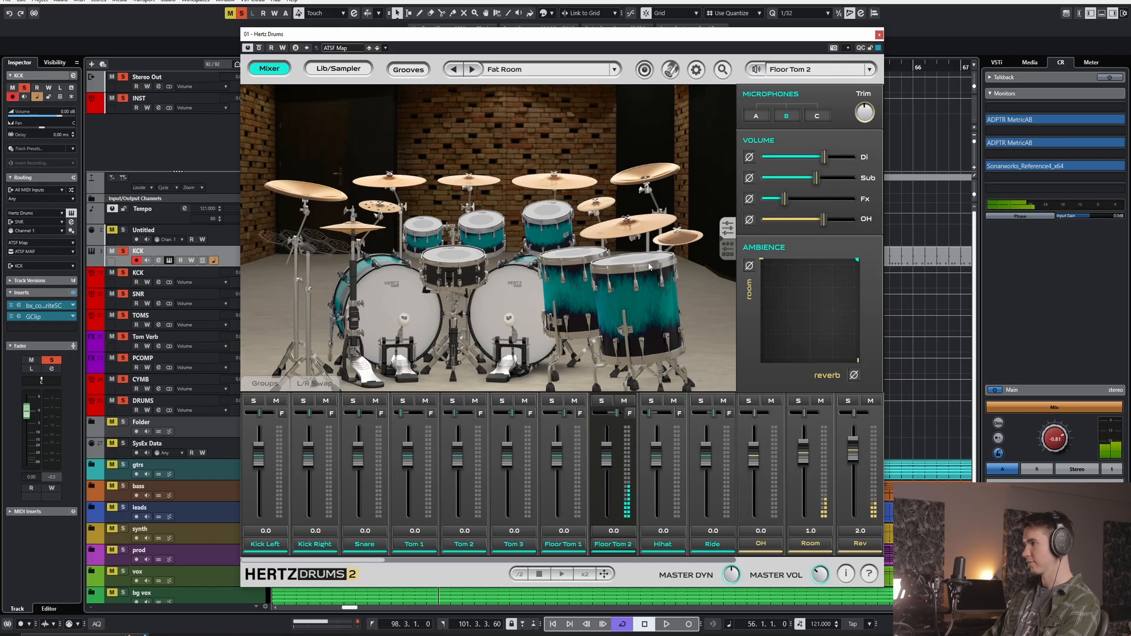
{"action": "left_click_drag", "start_coordinate": [857, 260], "coordinate": [830, 292]}
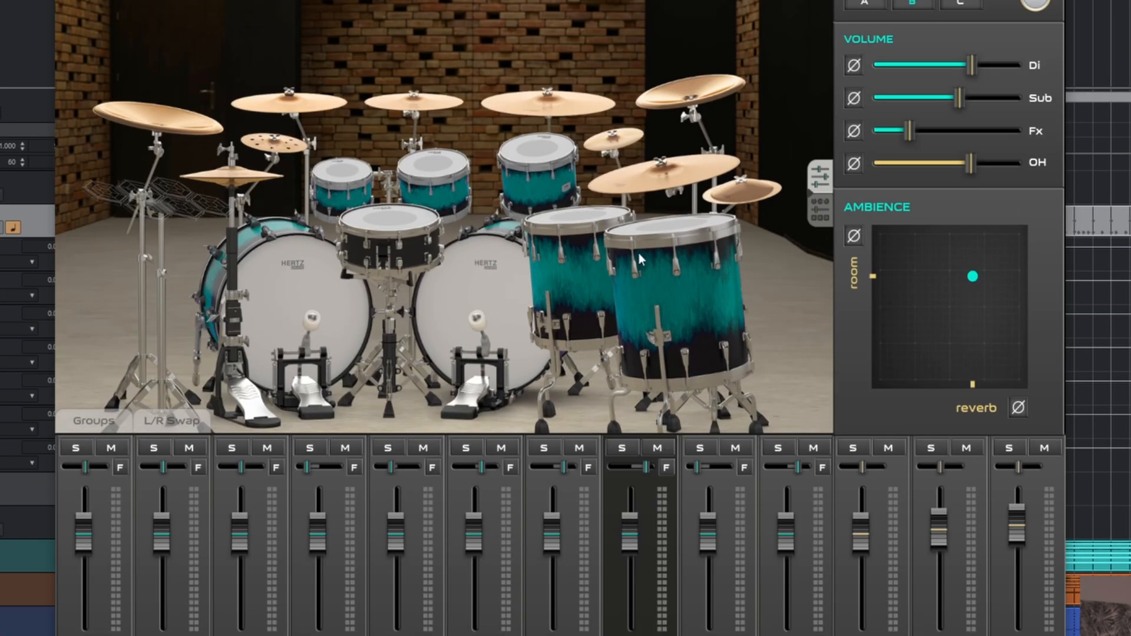
{"action": "left_click", "coordinate": [640, 259]}
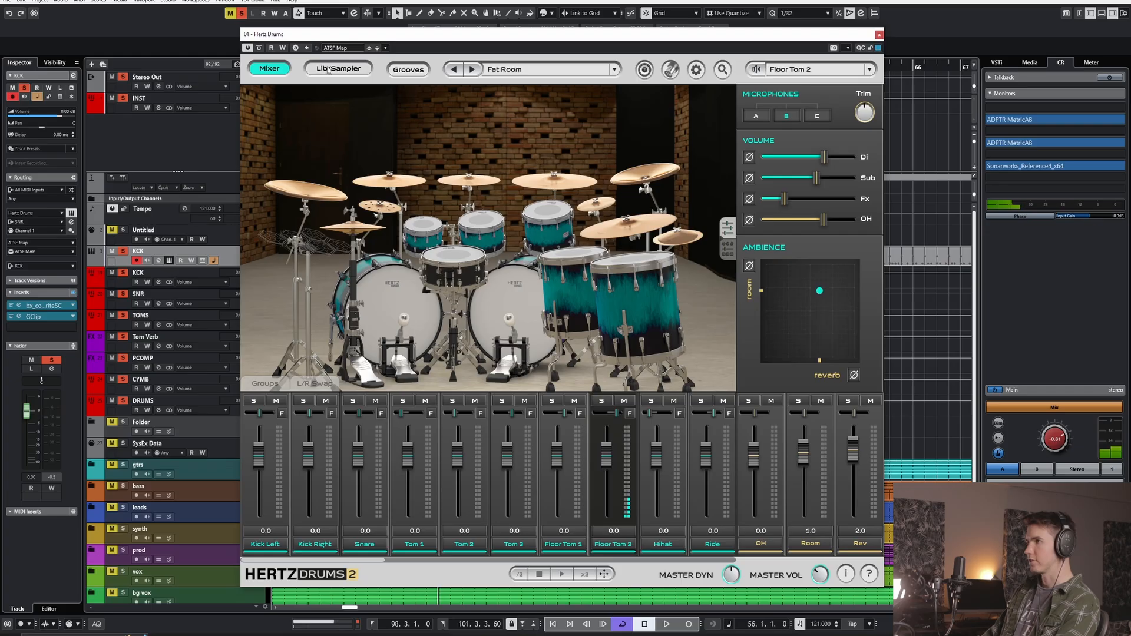
- Open the sample library for the right kick and audition several kick samples, including the Fame & Fury kick 6 on mic B
{"action": "left_click", "coordinate": [334, 68]}
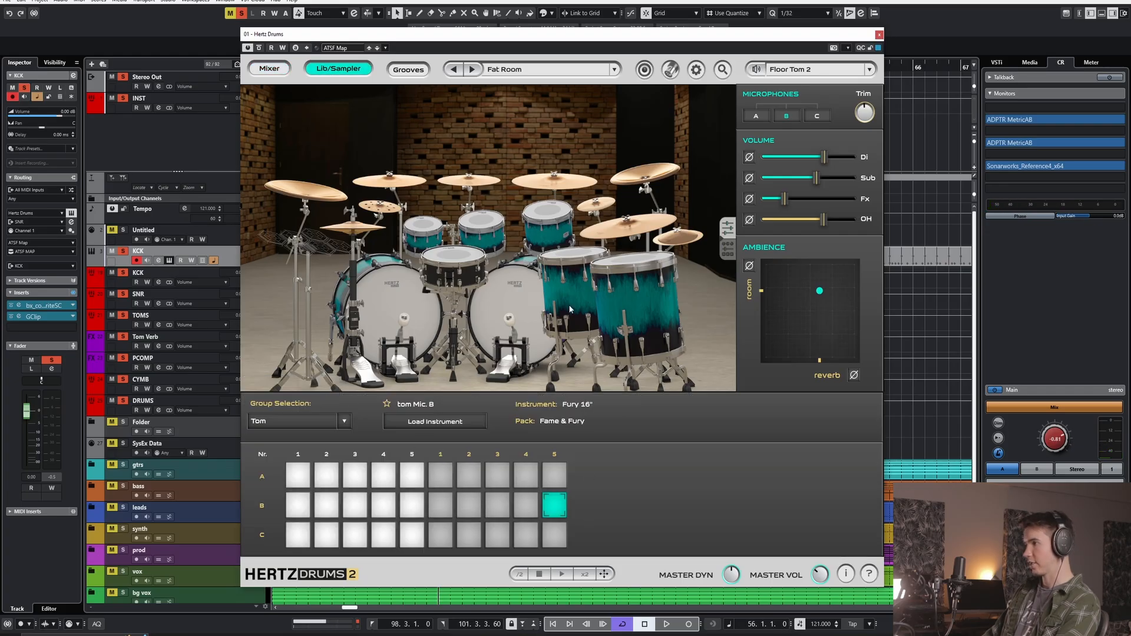
{"action": "left_click", "coordinate": [525, 295]}
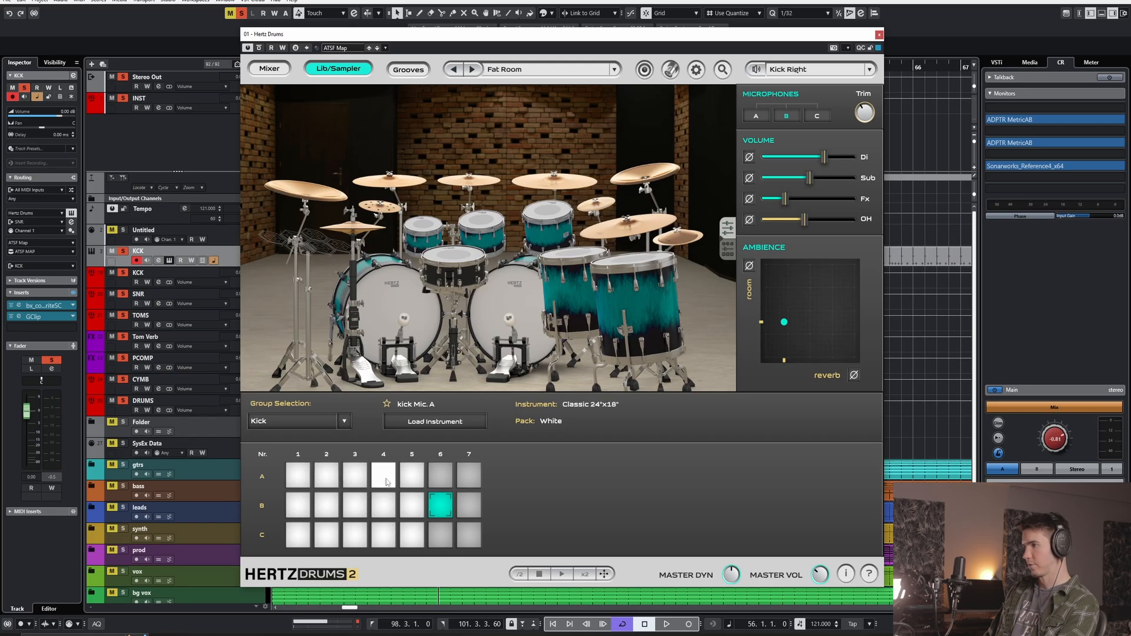
{"action": "left_click", "coordinate": [357, 479]}
{"action": "left_click", "coordinate": [328, 479]}
{"action": "left_click", "coordinate": [305, 478]}
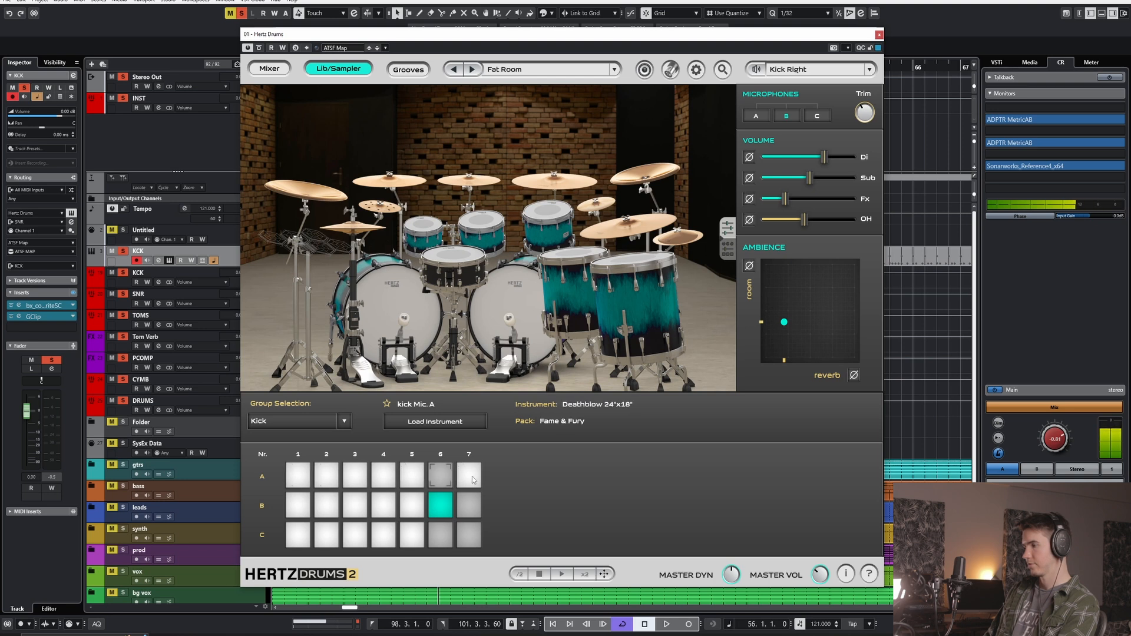
{"action": "left_click", "coordinate": [469, 505]}
{"action": "left_click", "coordinate": [440, 506]}
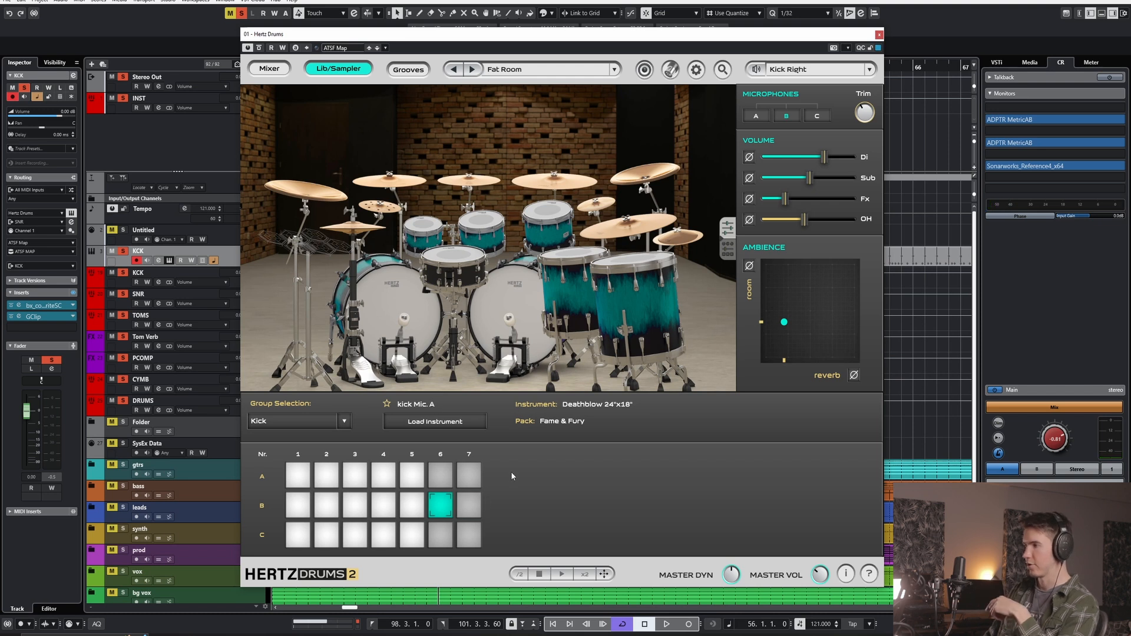
{"action": "left_click", "coordinate": [447, 511]}
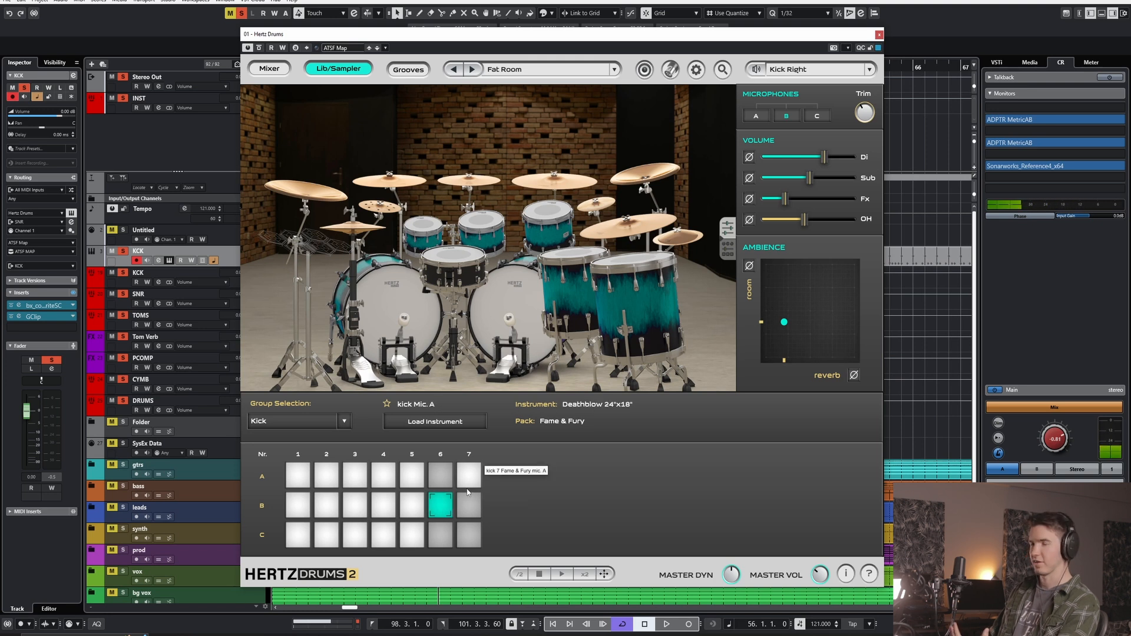
- Audition the kit's drums in turn: kick, snare, rack toms and floor toms, viewing each one's library sample
{"action": "left_click", "coordinate": [518, 297]}
{"action": "left_click", "coordinate": [481, 221]}
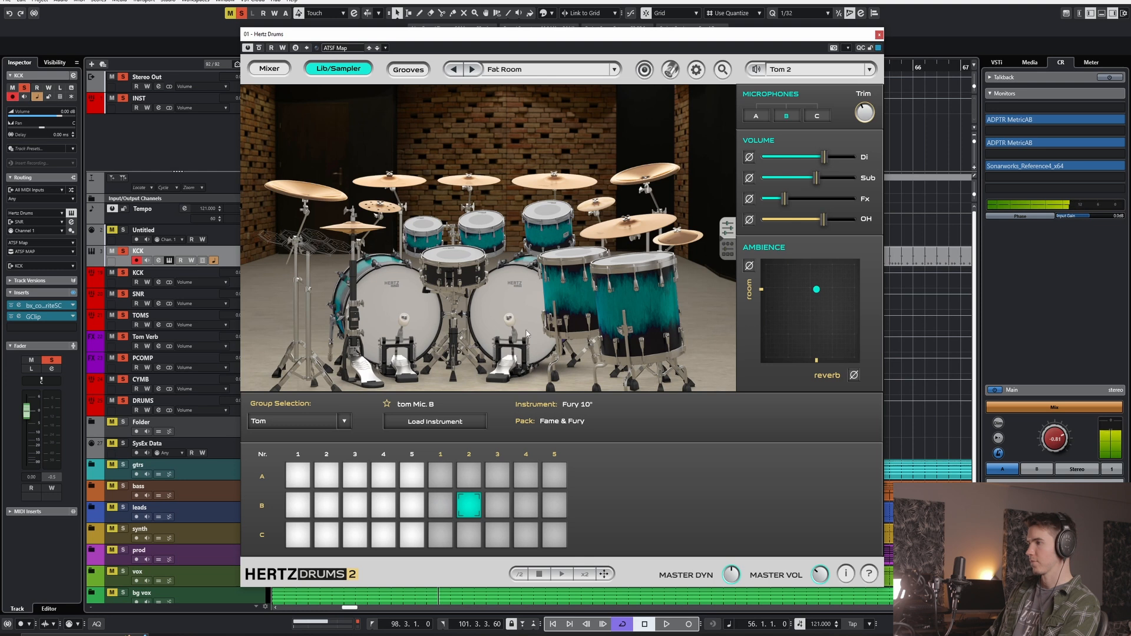
{"action": "left_click", "coordinate": [516, 320]}
{"action": "left_click", "coordinate": [458, 266]}
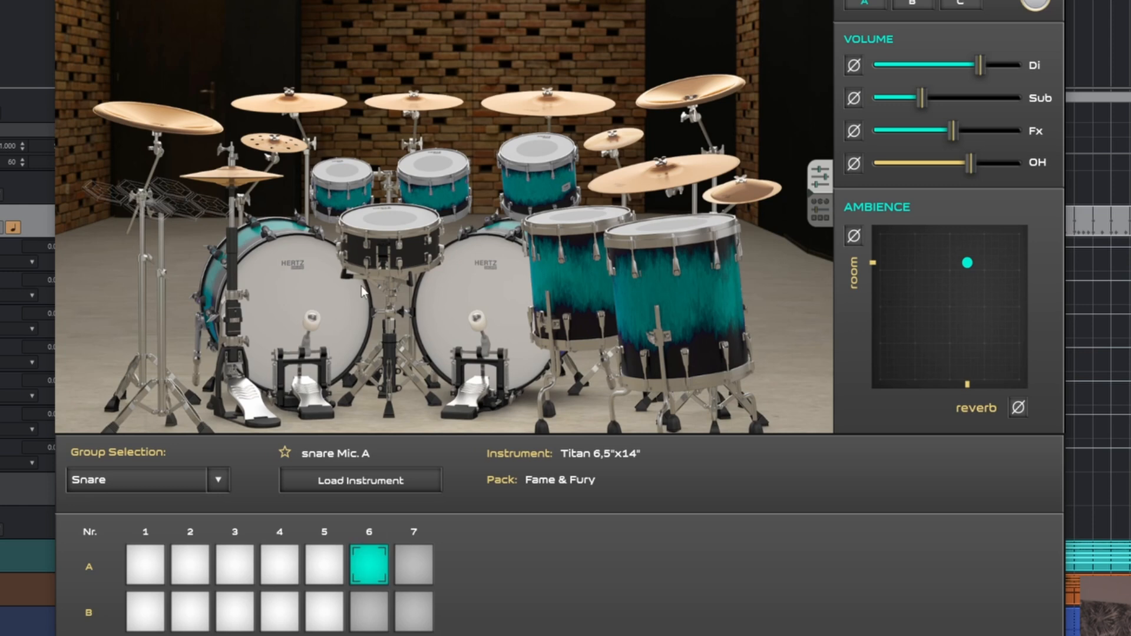
{"action": "left_click", "coordinate": [349, 180]}
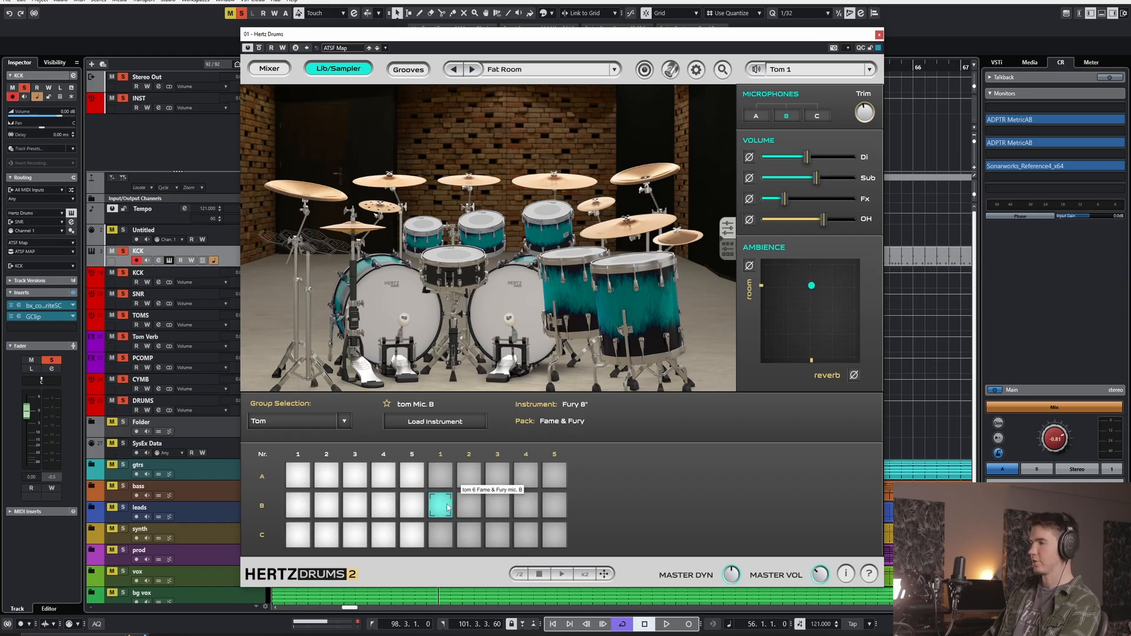
{"action": "left_click", "coordinate": [538, 215]}
{"action": "left_click", "coordinate": [570, 253]}
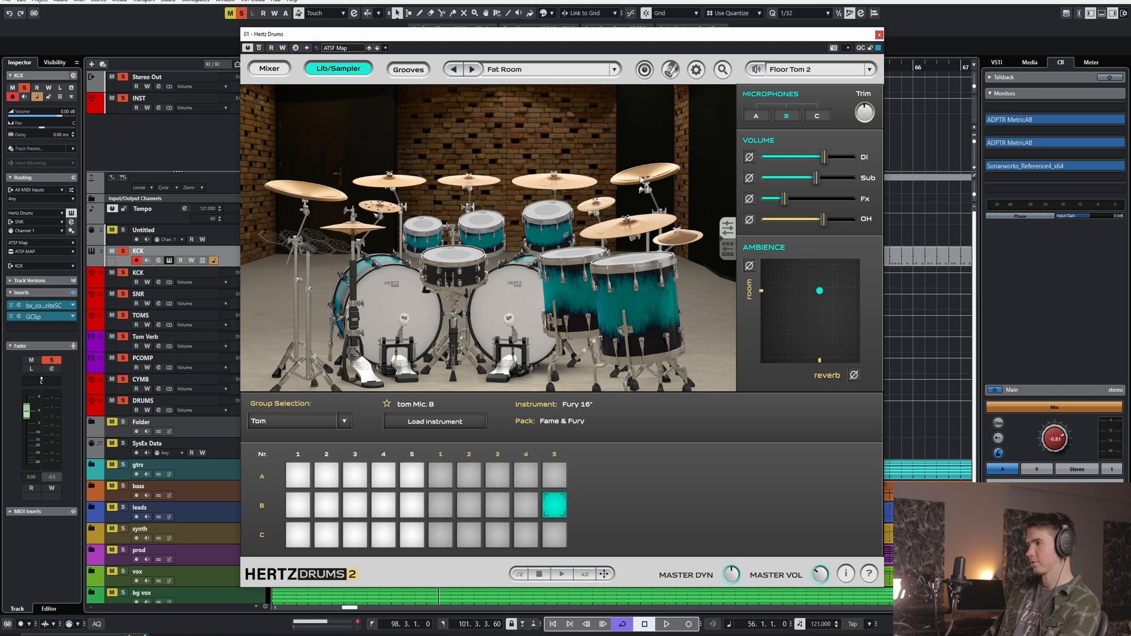
- Audition the china, splash, ride and crash cymbals, viewing each one's library sample
{"action": "left_click", "coordinate": [642, 180]}
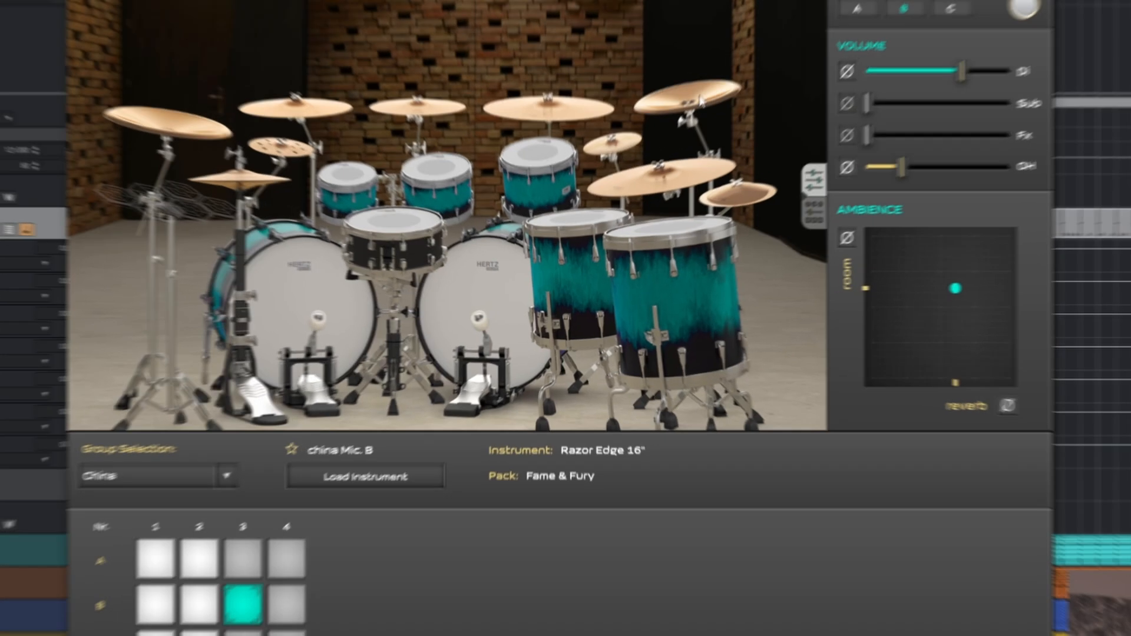
{"action": "left_click", "coordinate": [689, 236]}
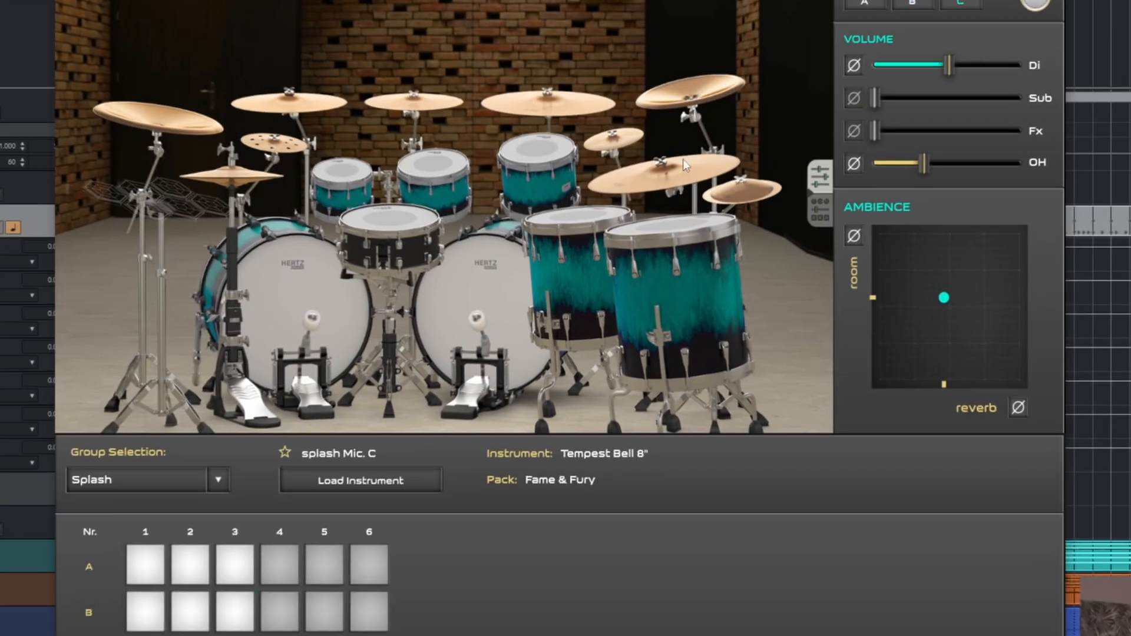
{"action": "left_click", "coordinate": [587, 99]}
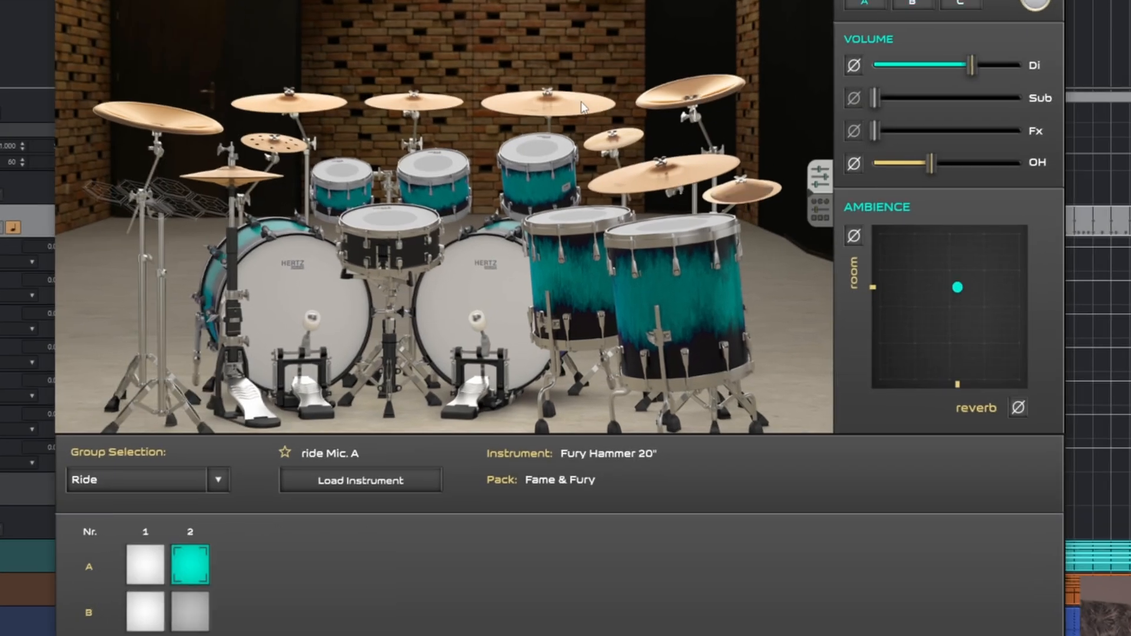
{"action": "left_click", "coordinate": [420, 107]}
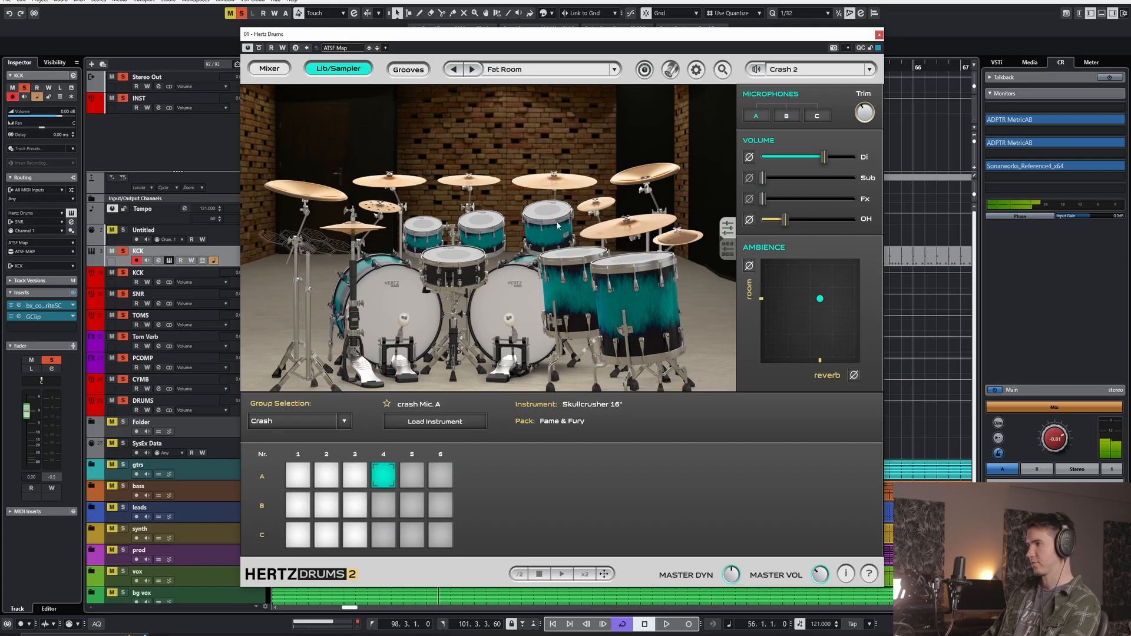
- Open the audio routing and examine the output assignments from Kick Left through the crashes, splashes, chinas and pads
{"action": "left_click", "coordinate": [643, 70]}
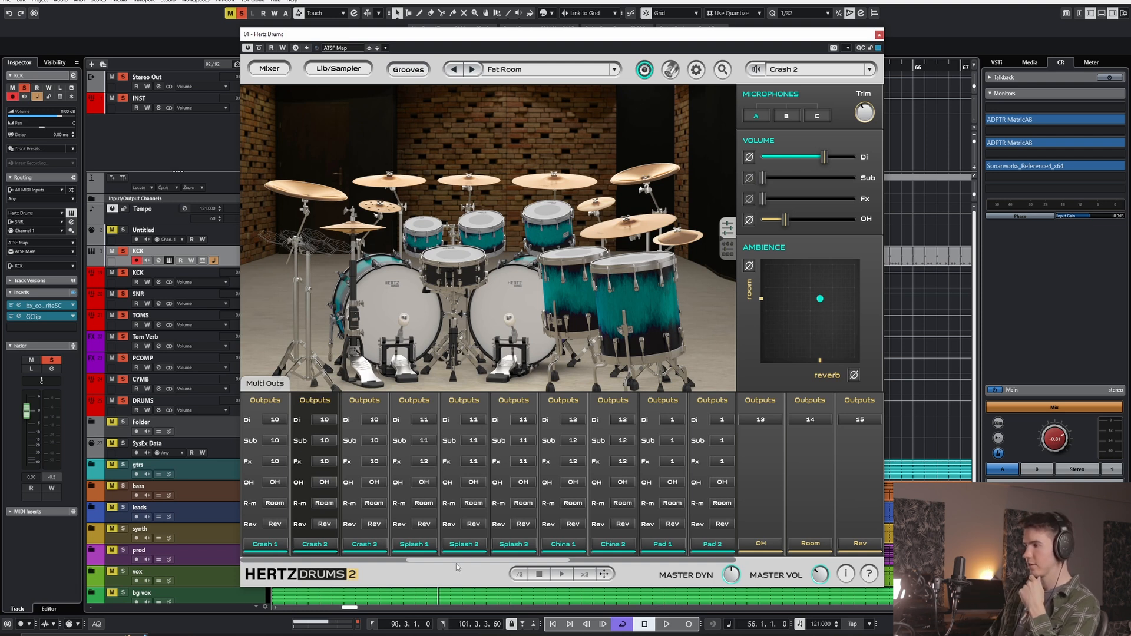
{"action": "left_click", "coordinate": [645, 69]}
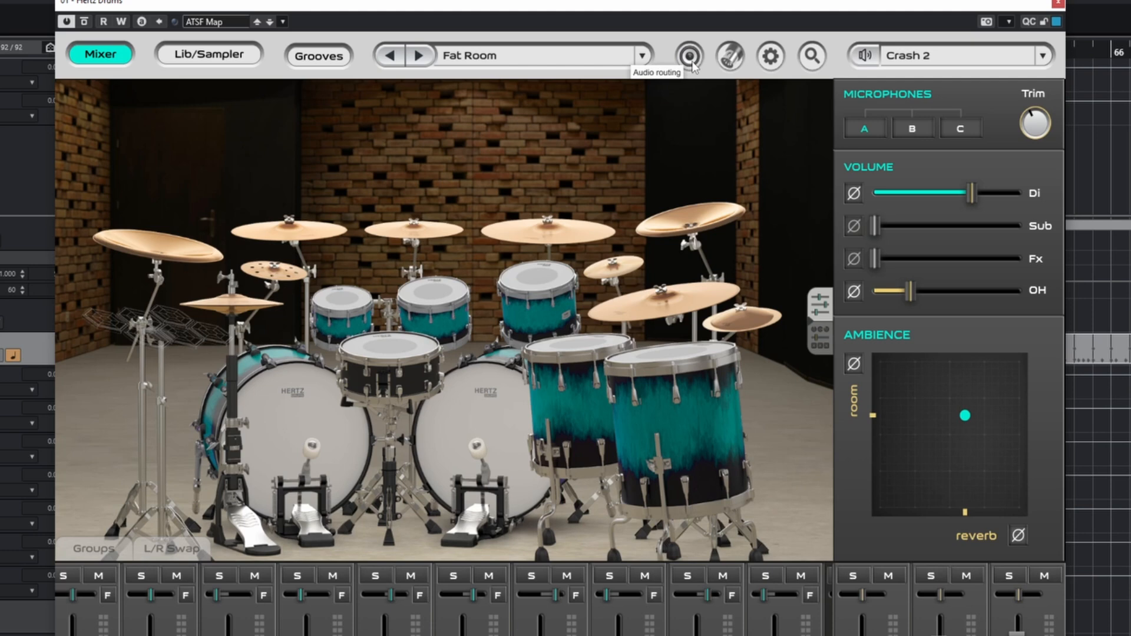
{"action": "left_click", "coordinate": [693, 66]}
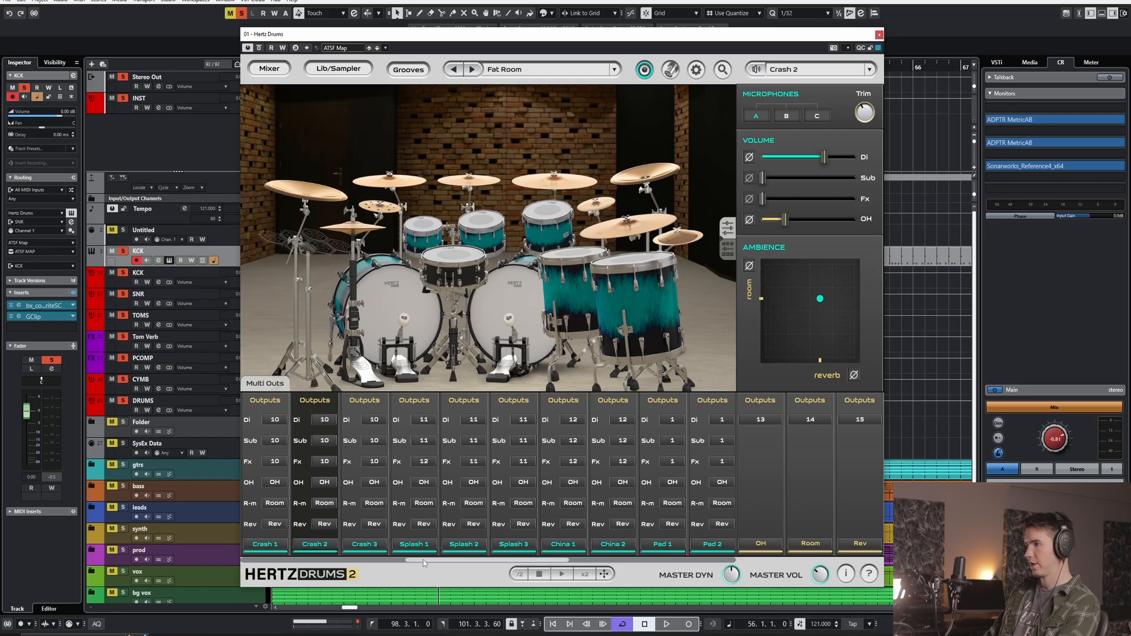
{"action": "left_click_drag", "start_coordinate": [489, 560], "coordinate": [323, 560]}
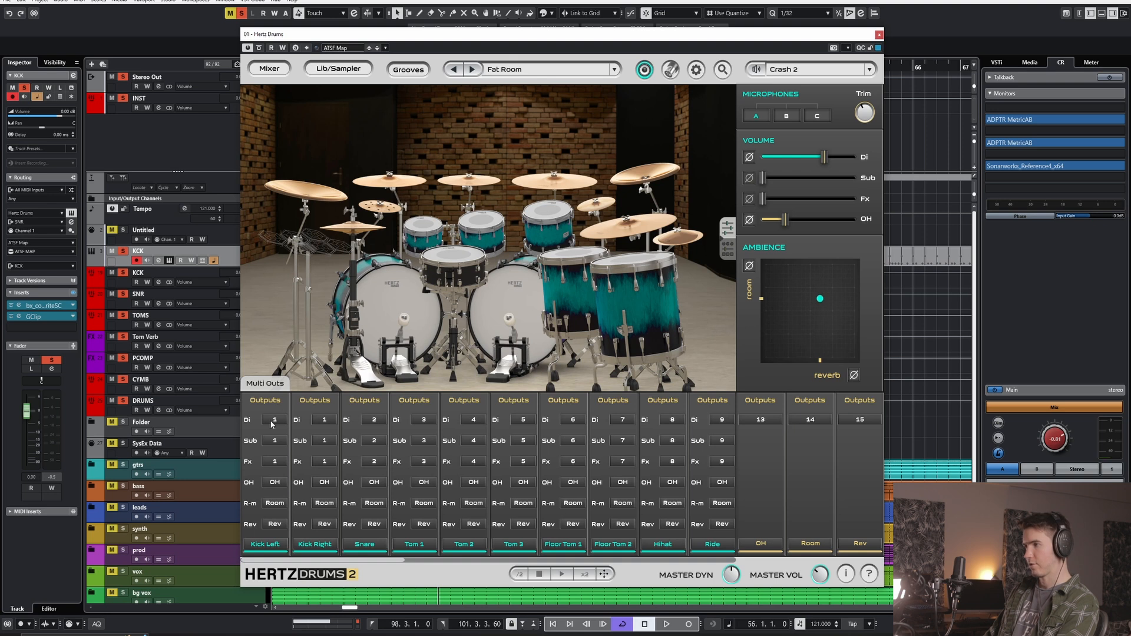
{"action": "left_click", "coordinate": [271, 422]}
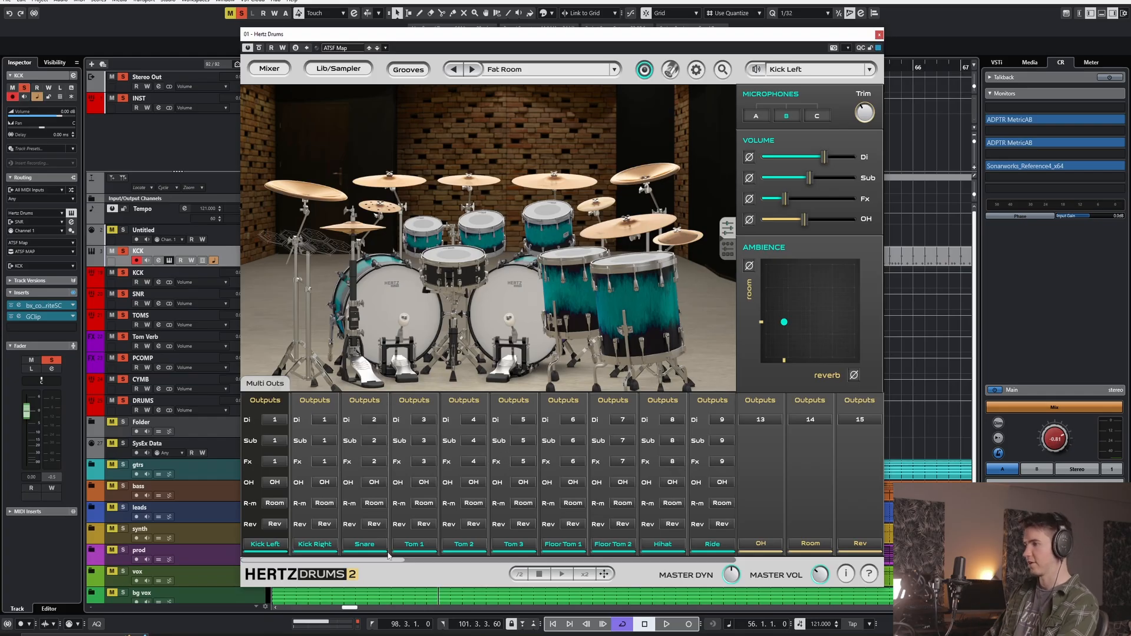
{"action": "left_click_drag", "start_coordinate": [376, 561], "coordinate": [481, 568]}
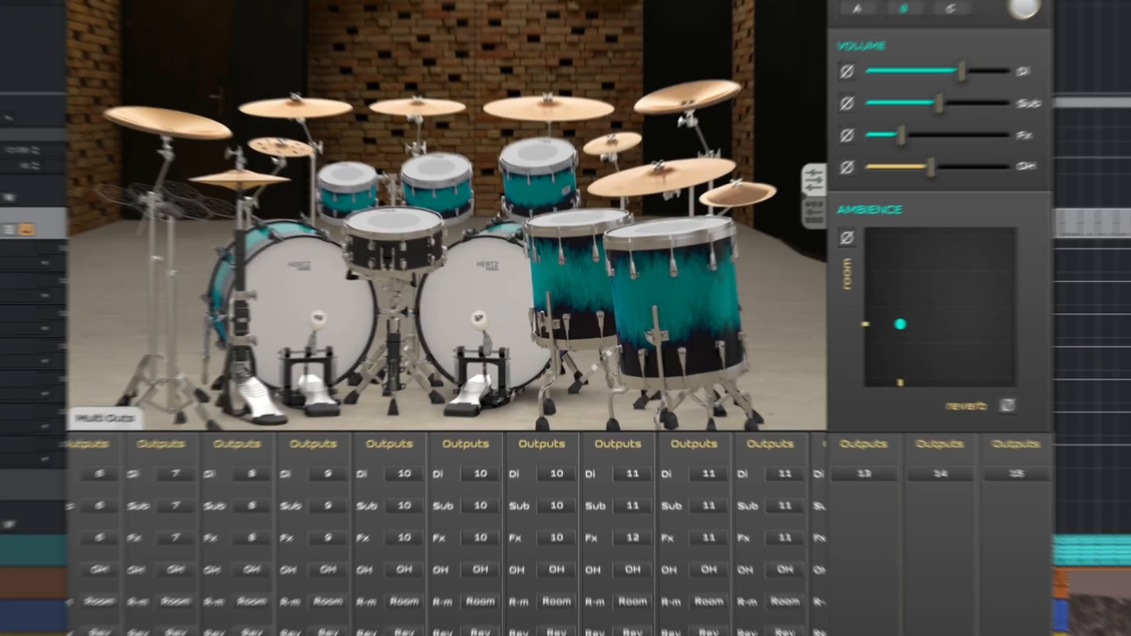
{"action": "left_click_drag", "start_coordinate": [485, 561], "coordinate": [568, 562]}
{"action": "left_click_drag", "start_coordinate": [569, 635], "coordinate": [581, 635]}
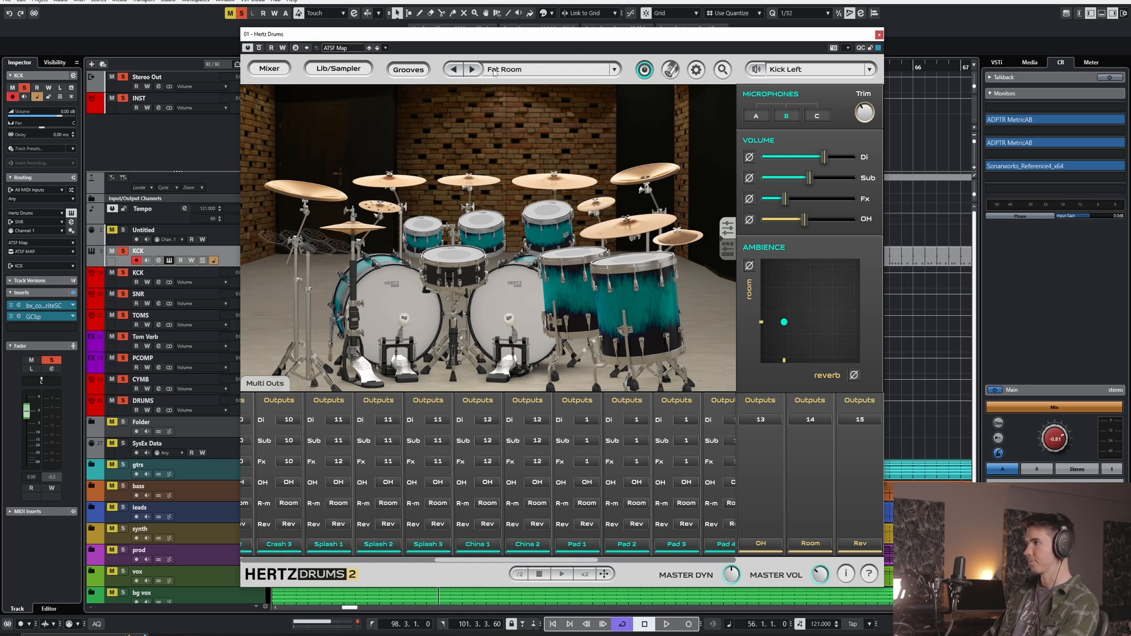
- Unfold the KCK instrument's separate output tracks and check their meters during playback
{"action": "left_click_drag", "start_coordinate": [676, 36], "coordinate": [761, 37]}
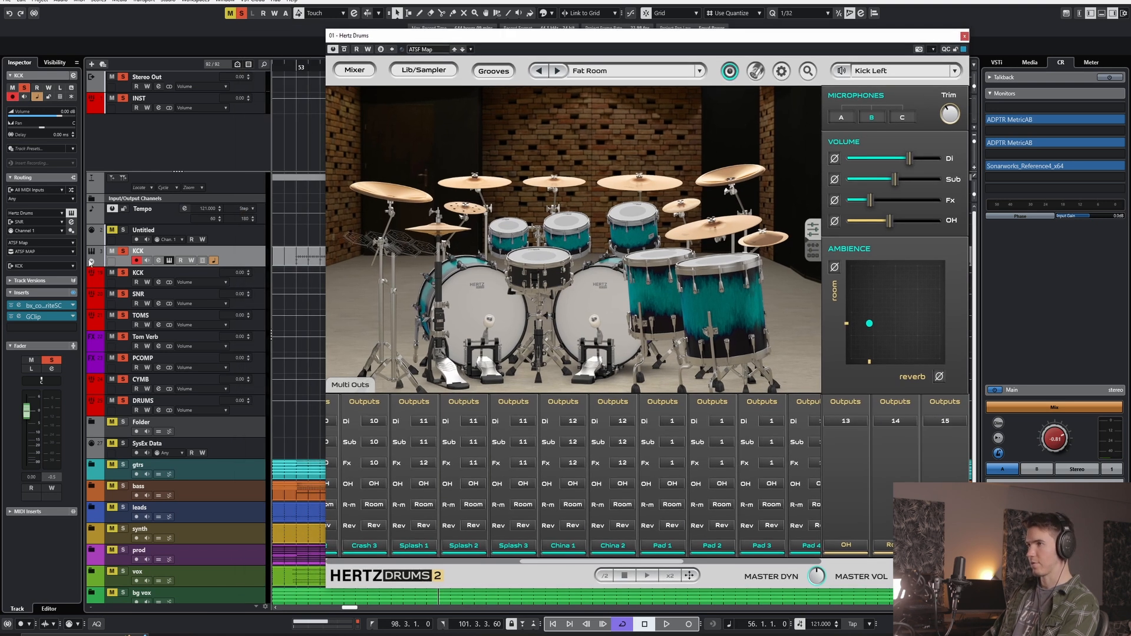
{"action": "left_click", "coordinate": [92, 262]}
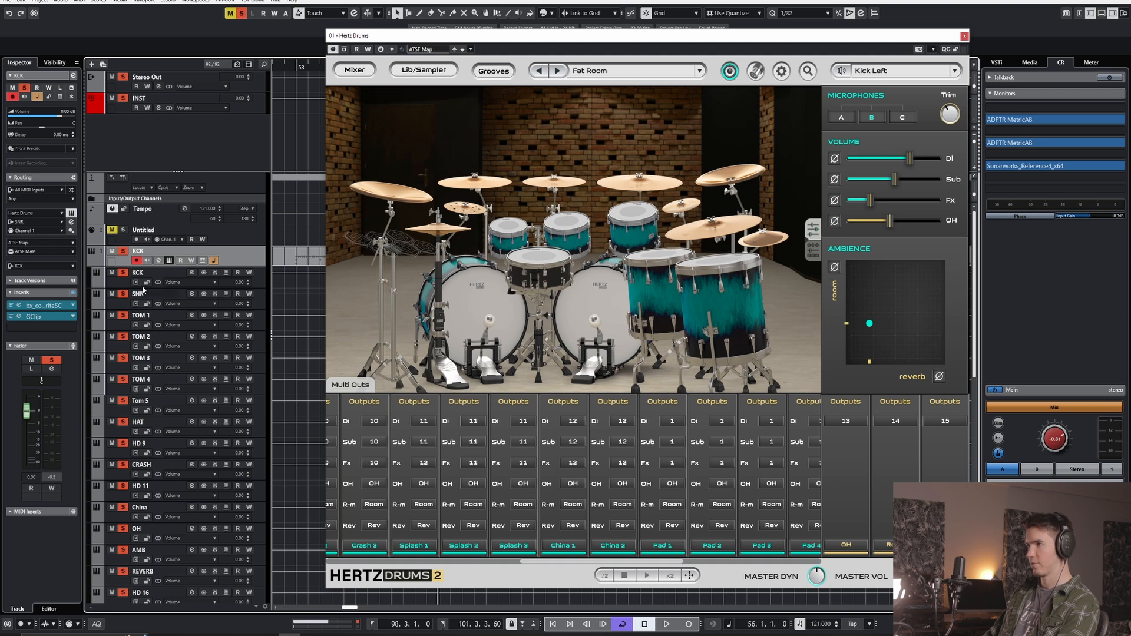
{"action": "scroll", "coordinate": [156, 330], "scroll_direction": "down", "scroll_amount": 3}
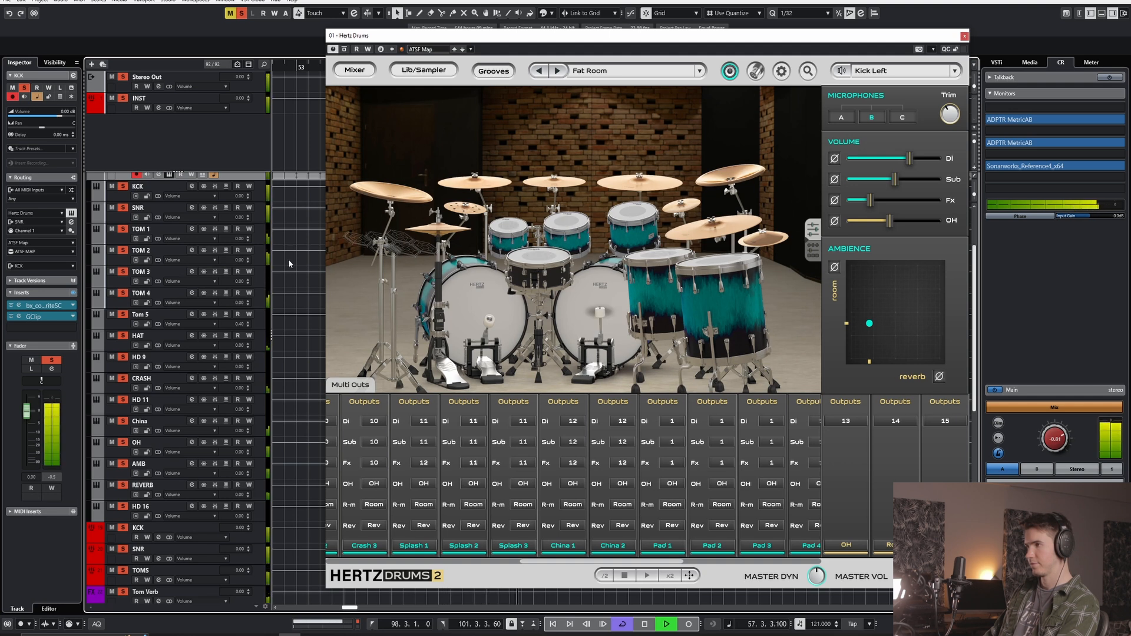
{"action": "key", "text": "space"}
- Open the MIDI routing and view the note choices for Kick Right's Articulation 1
{"action": "left_click", "coordinate": [756, 72]}
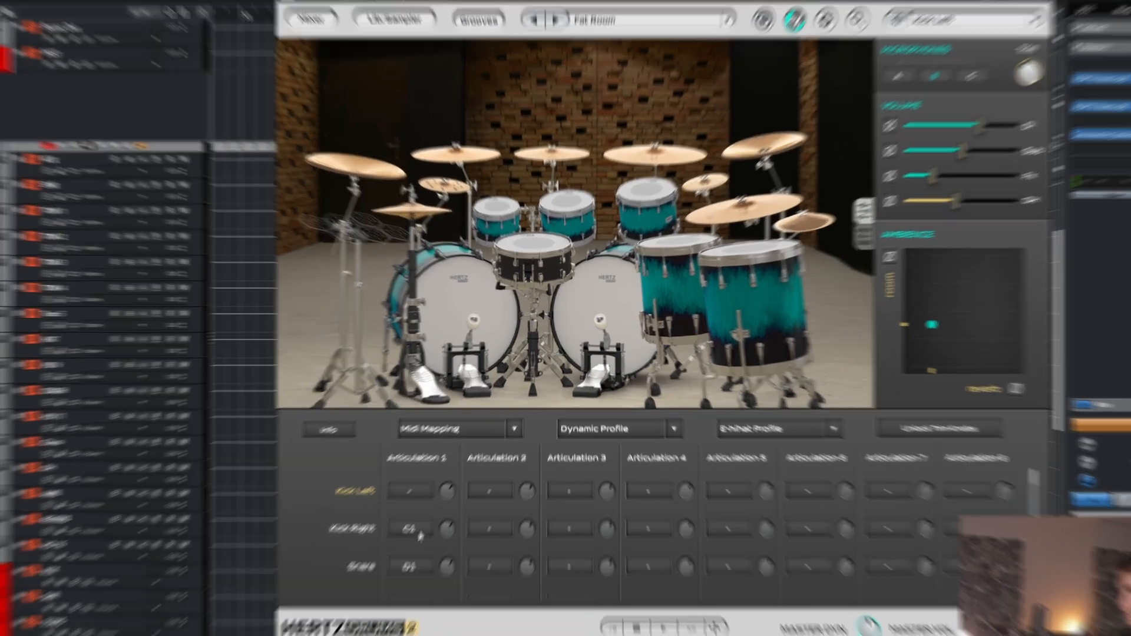
{"action": "left_click", "coordinate": [439, 492]}
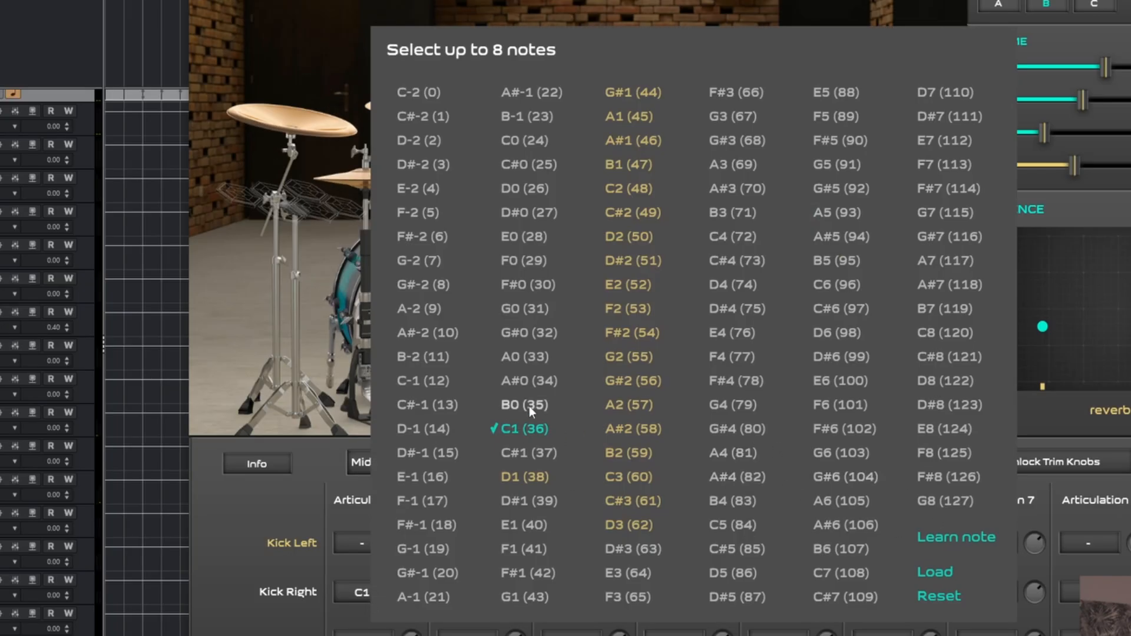
{"action": "left_click", "coordinate": [300, 594]}
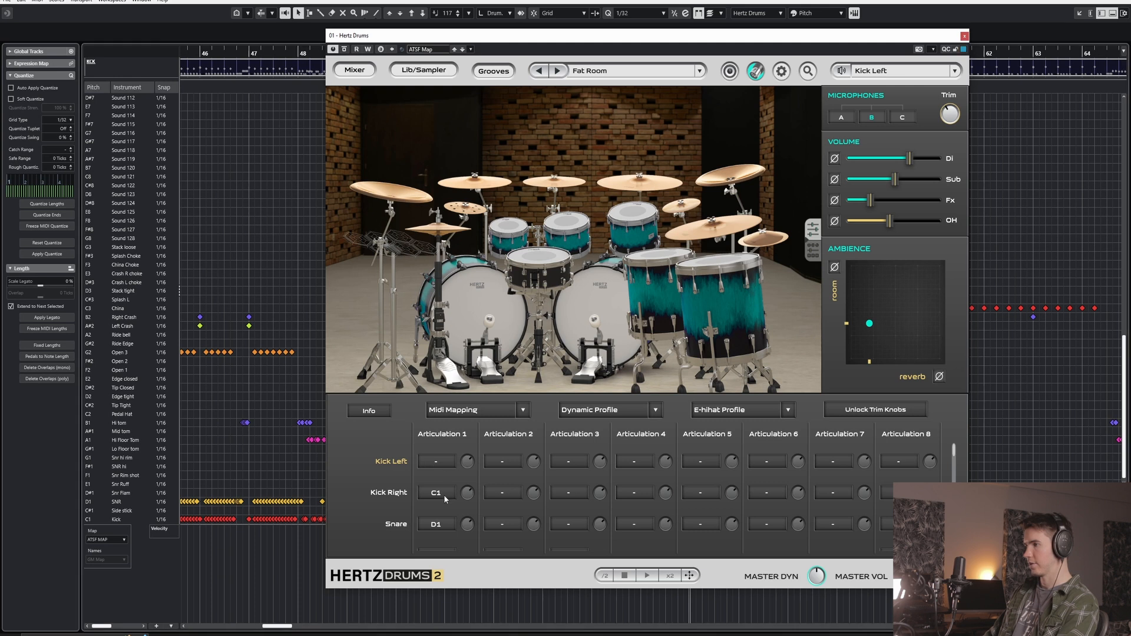
- Check the selectable notes for Kick Right's Articulation 1 and the audio library settings
{"action": "left_click", "coordinate": [362, 593]}
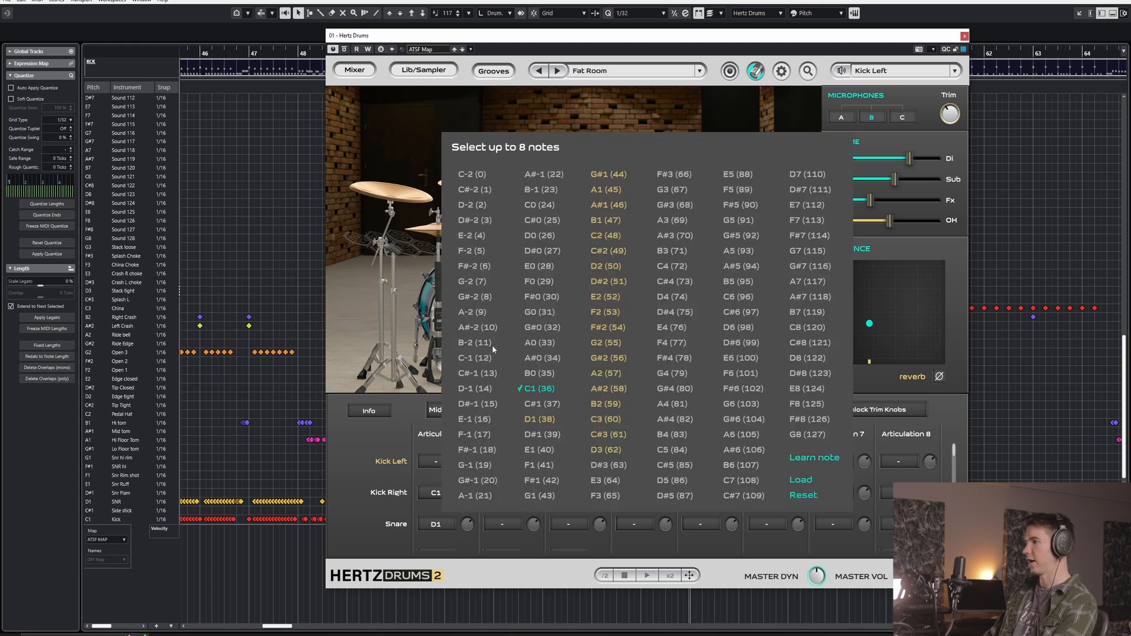
{"action": "left_click", "coordinate": [354, 411]}
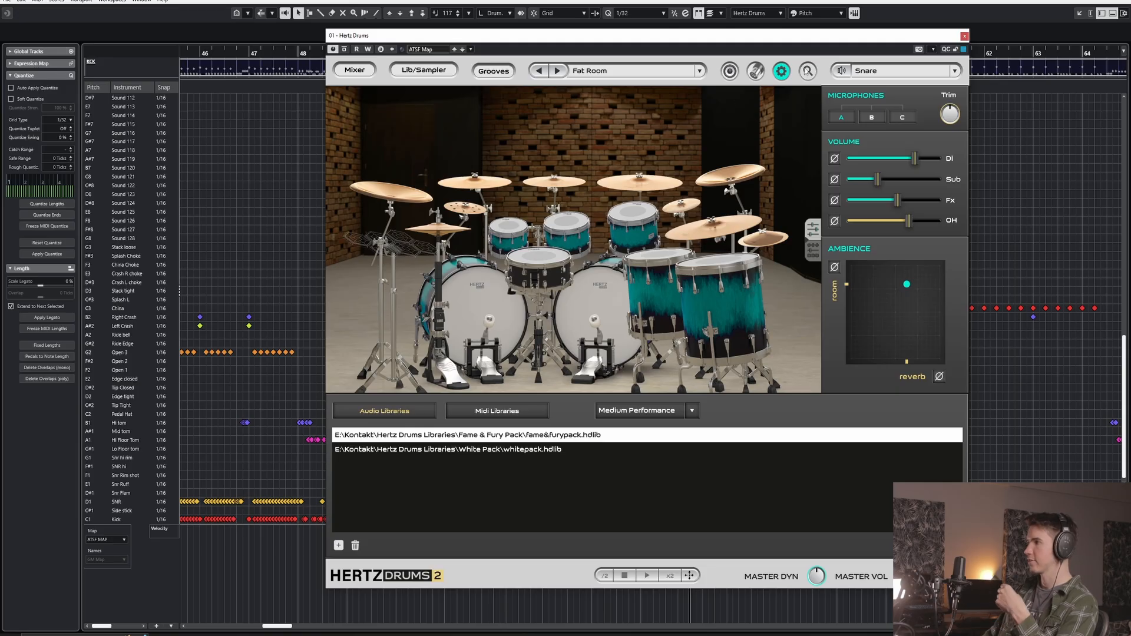
{"action": "left_click", "coordinate": [234, 56]}
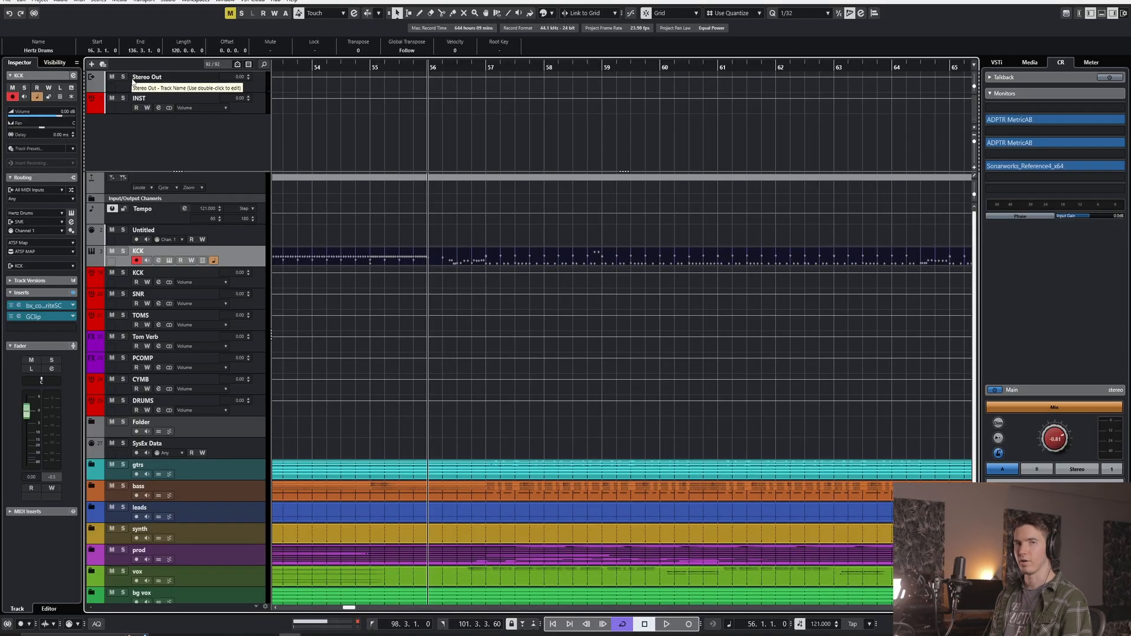
- Add a new instrument track using Hertz Drums with its output set to Stereo Out
{"action": "left_click", "coordinate": [92, 64]}
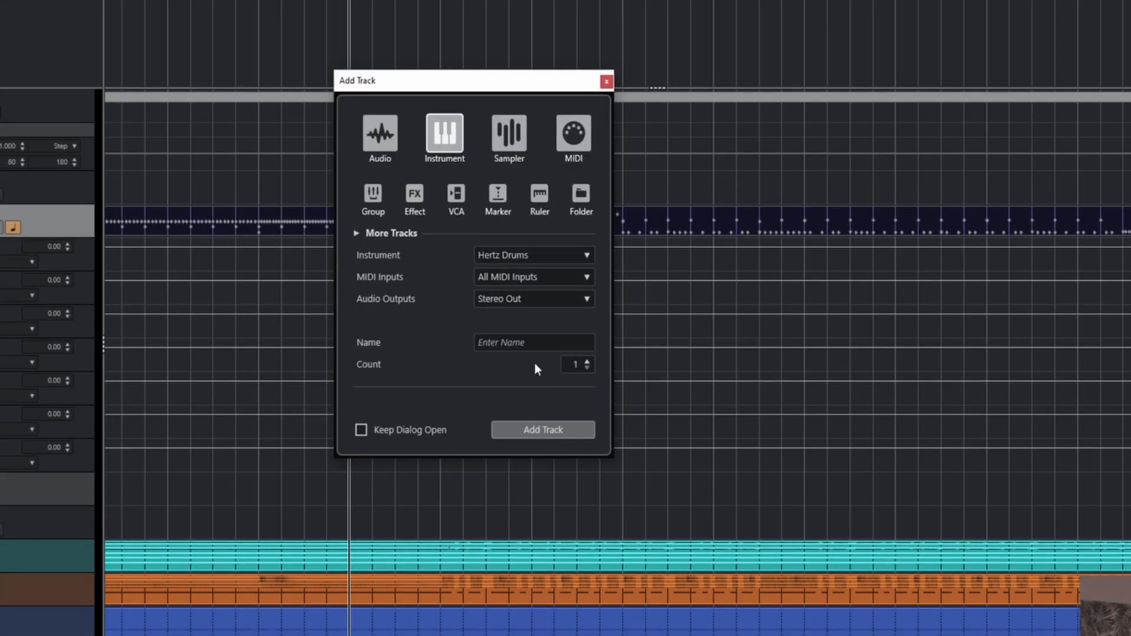
{"action": "left_click", "coordinate": [557, 427]}
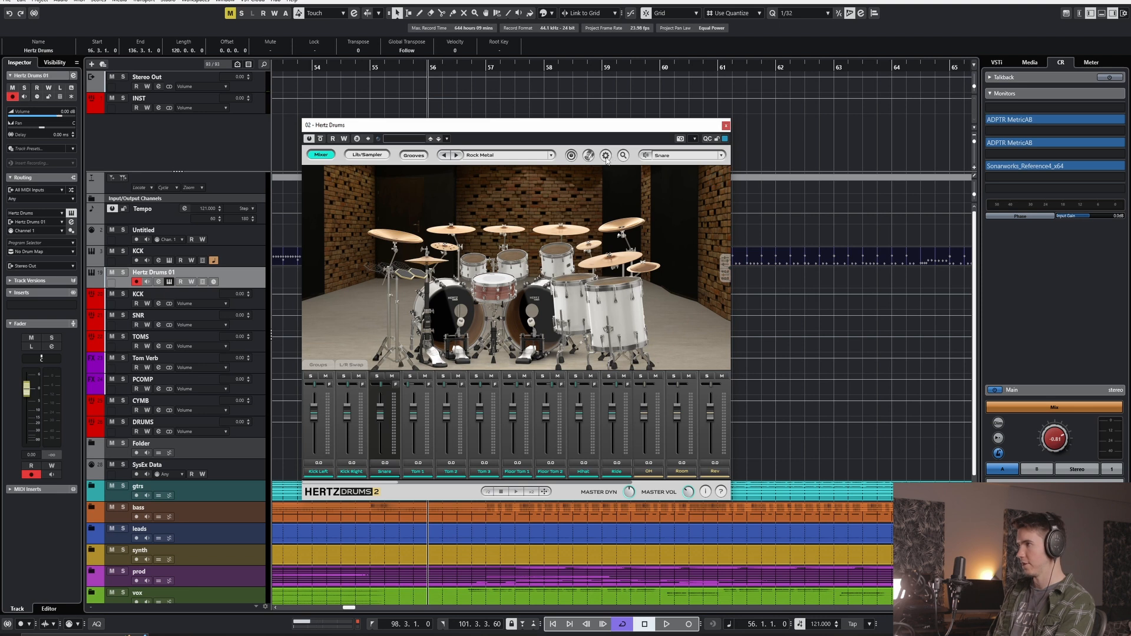
- Load the ATSF Hertz.hdmapping MIDI mapping into the new instance and copy the KCK drum part onto the Hertz Drums 01 track
{"action": "left_click", "coordinate": [592, 158]}
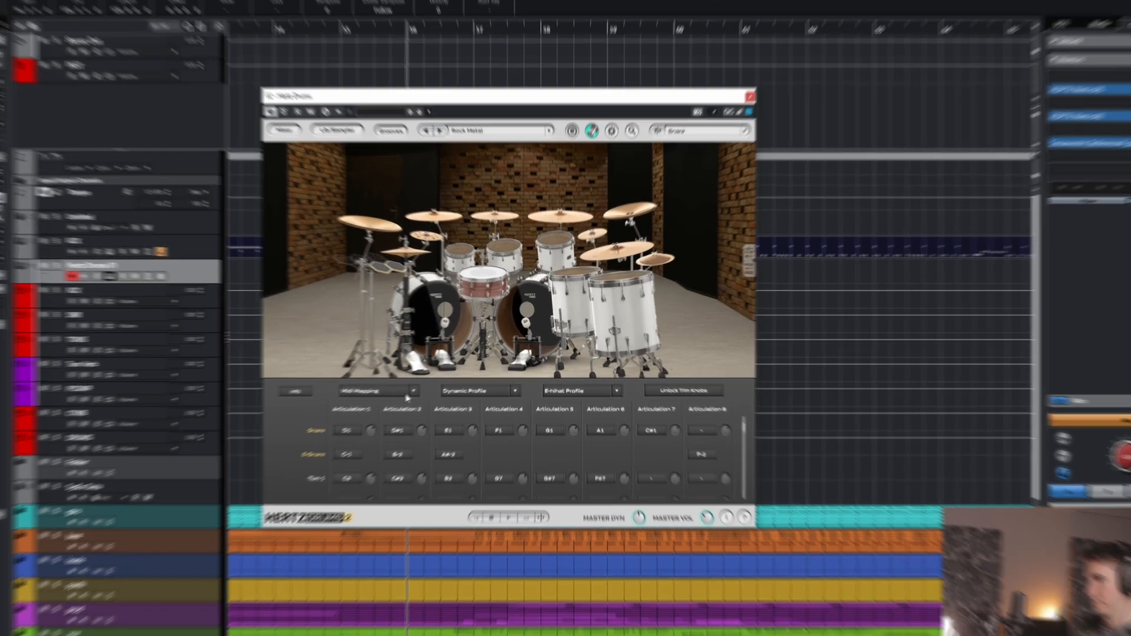
{"action": "left_click", "coordinate": [433, 381]}
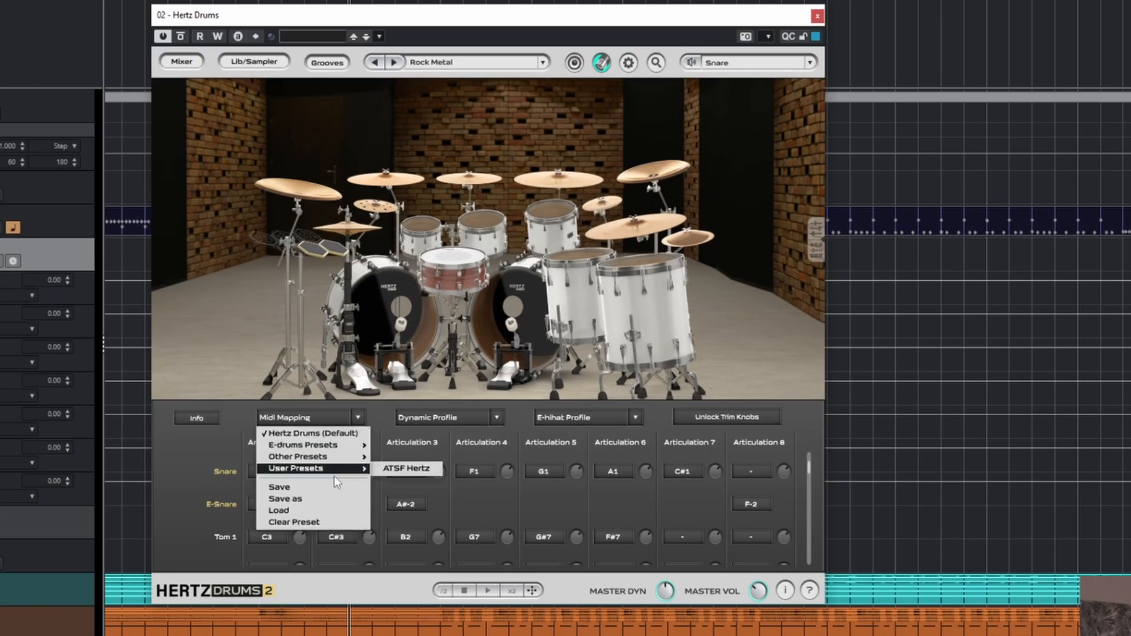
{"action": "left_click", "coordinate": [330, 511]}
{"action": "left_click", "coordinate": [437, 158]}
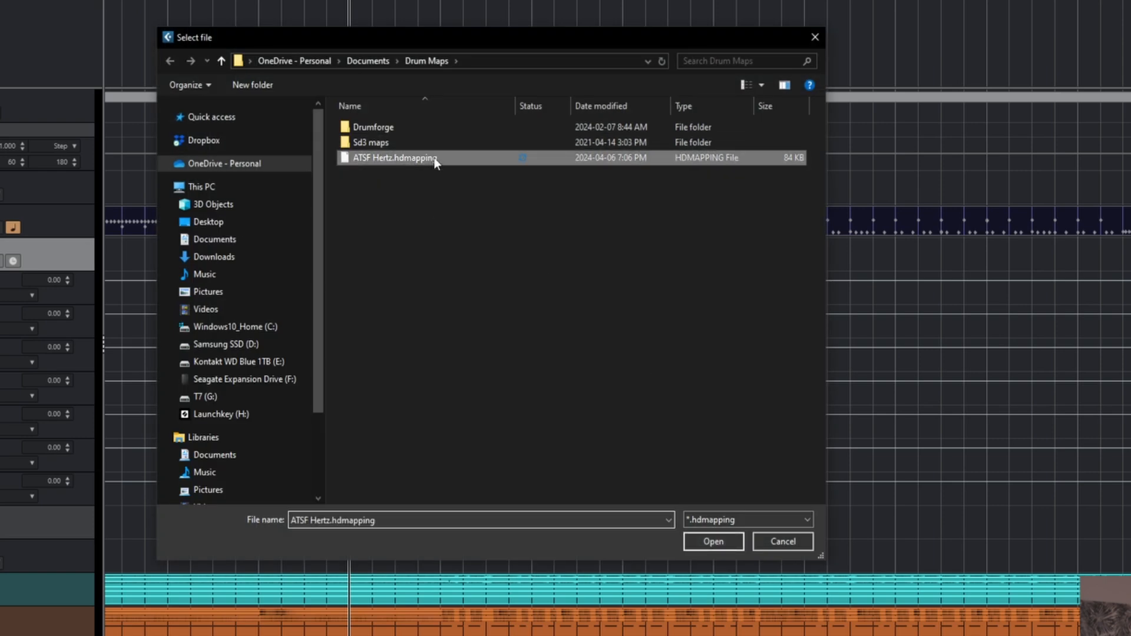
{"action": "left_click", "coordinate": [715, 541]}
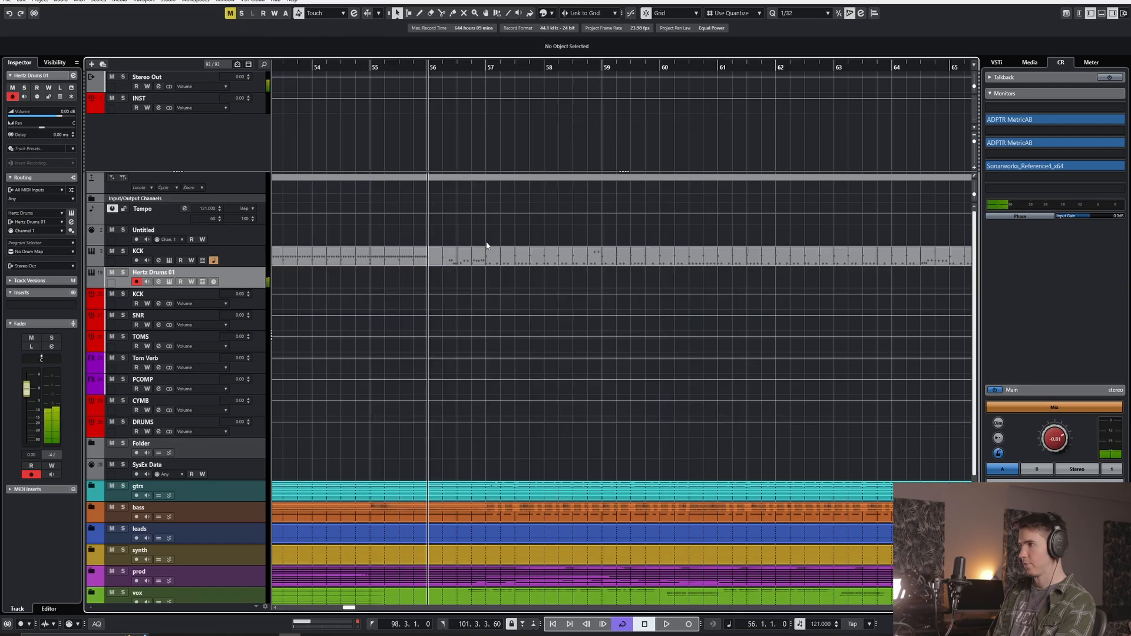
{"action": "left_click_drag", "start_coordinate": [518, 259], "coordinate": [519, 280]}
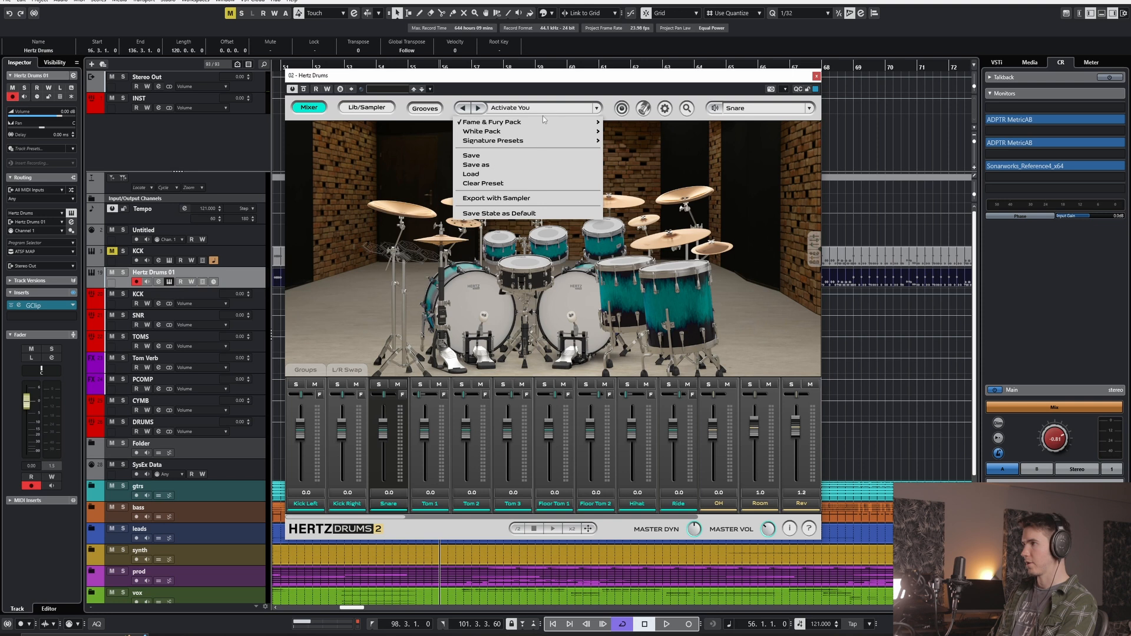
- Browse the Fame & Fury Pack and the other preset groups in the new Hertz Drums instance
{"action": "mouse_move", "coordinate": [543, 116]}
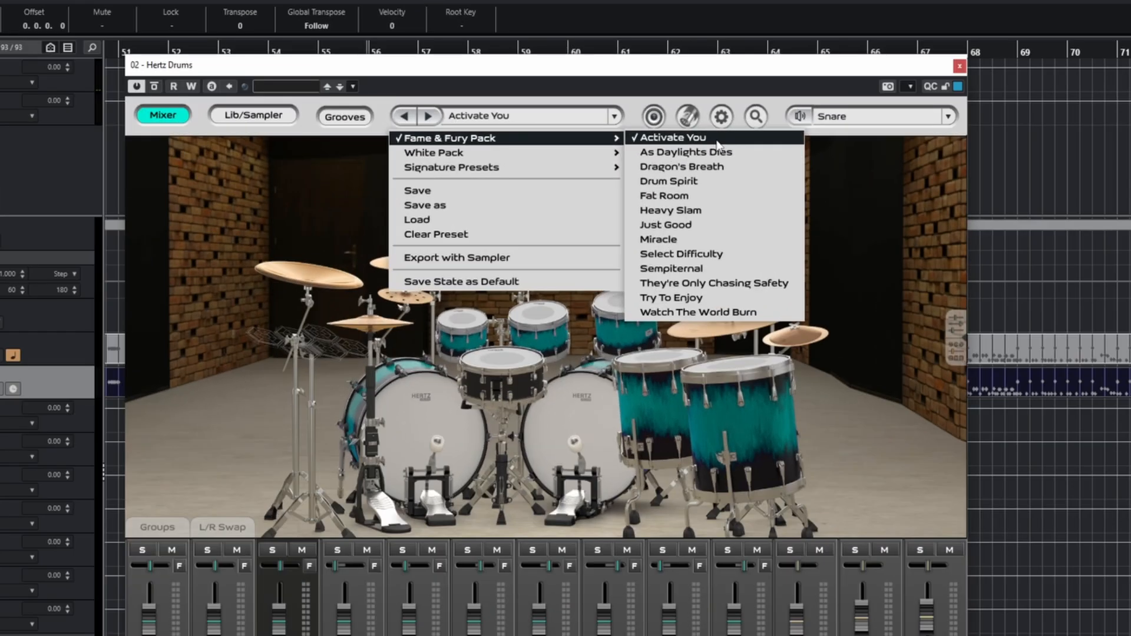
{"action": "left_click", "coordinate": [717, 141]}
{"action": "left_click", "coordinate": [528, 117]}
{"action": "left_click", "coordinate": [904, 235]}
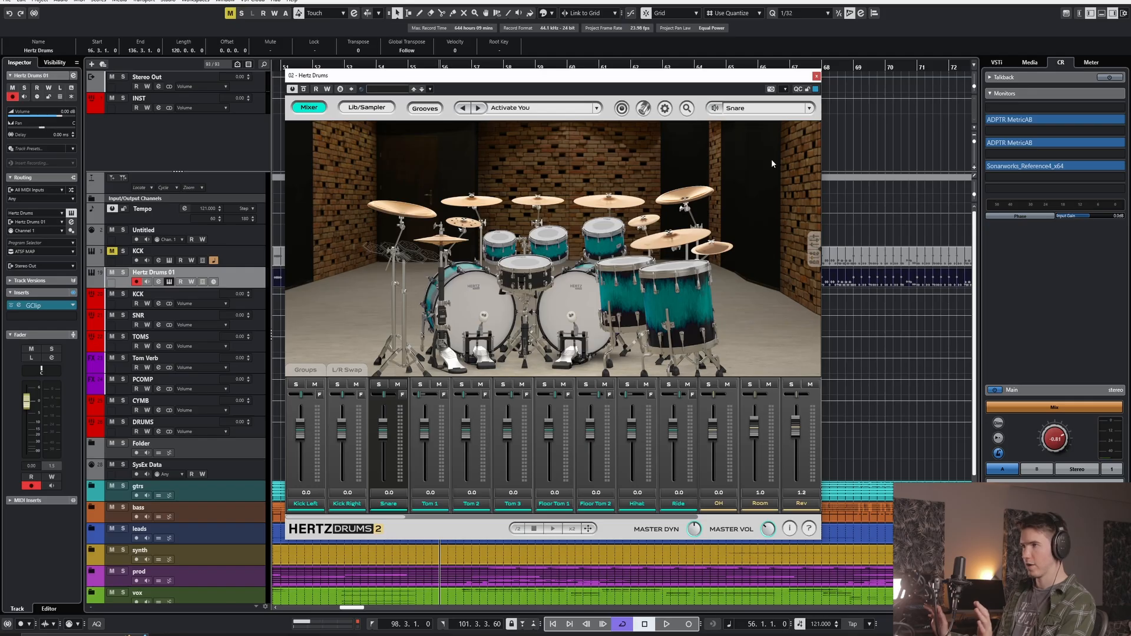
- Solo the Hertz Drums 01 track and audition its drum part with the Activate You preset
{"action": "key", "text": "space"}
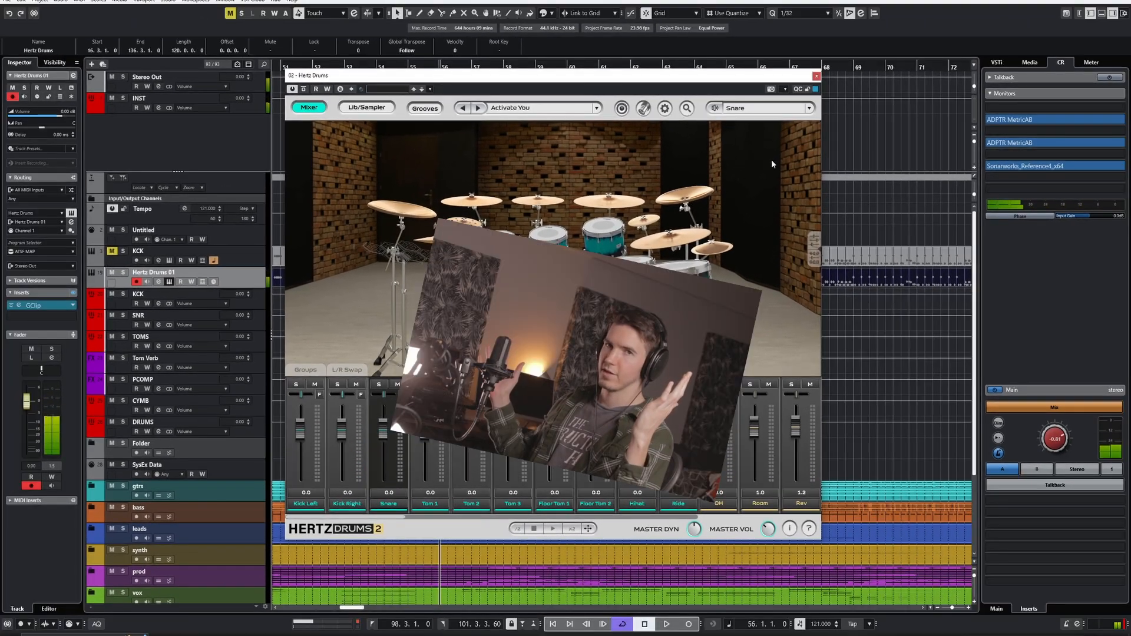
{"action": "key", "text": "s"}
{"action": "key", "text": "space"}
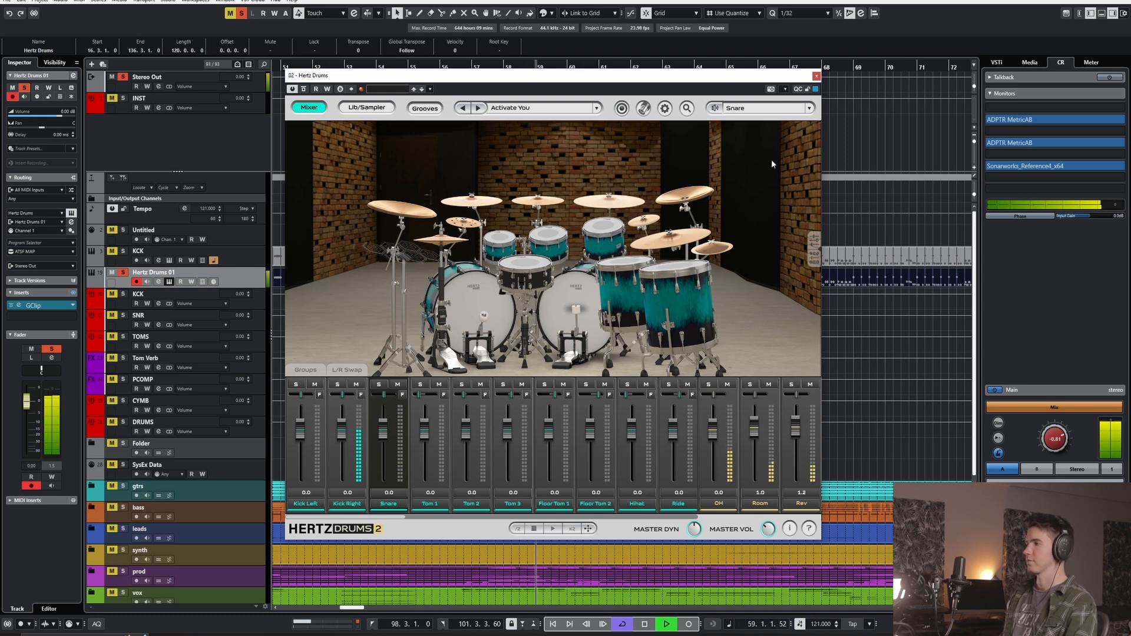
{"action": "key", "text": "space"}
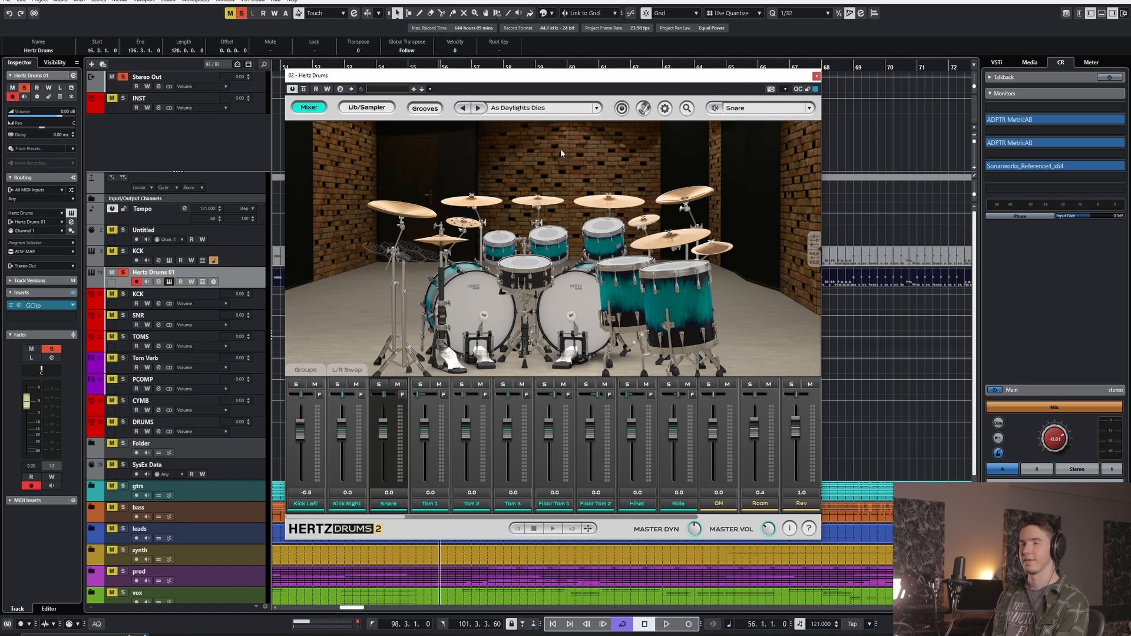
- Audition the As Daylights Dies preset, and load the Dragon's Breath preset and play the drum part with it
{"action": "key", "text": "space"}
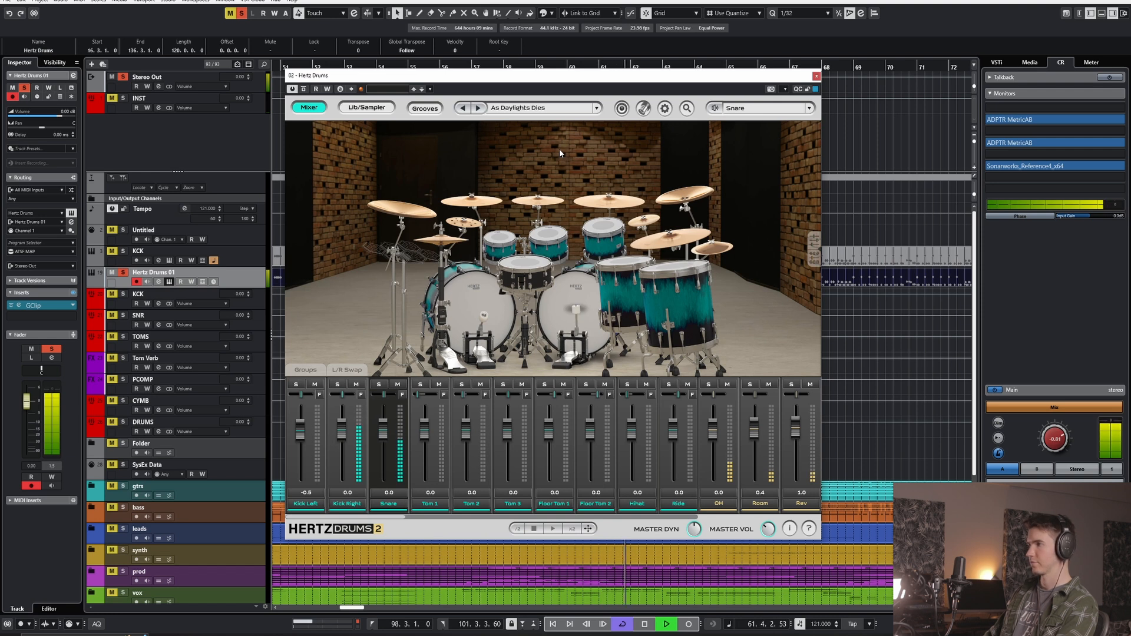
{"action": "key", "text": "space"}
{"action": "left_click", "coordinate": [479, 109]}
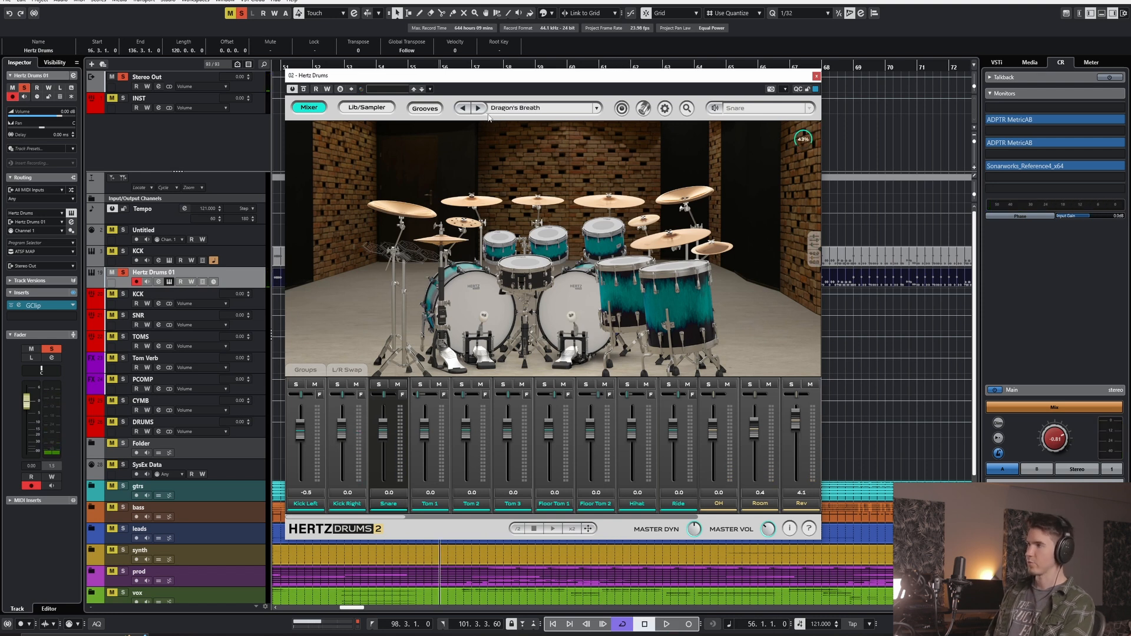
{"action": "key", "text": "space"}
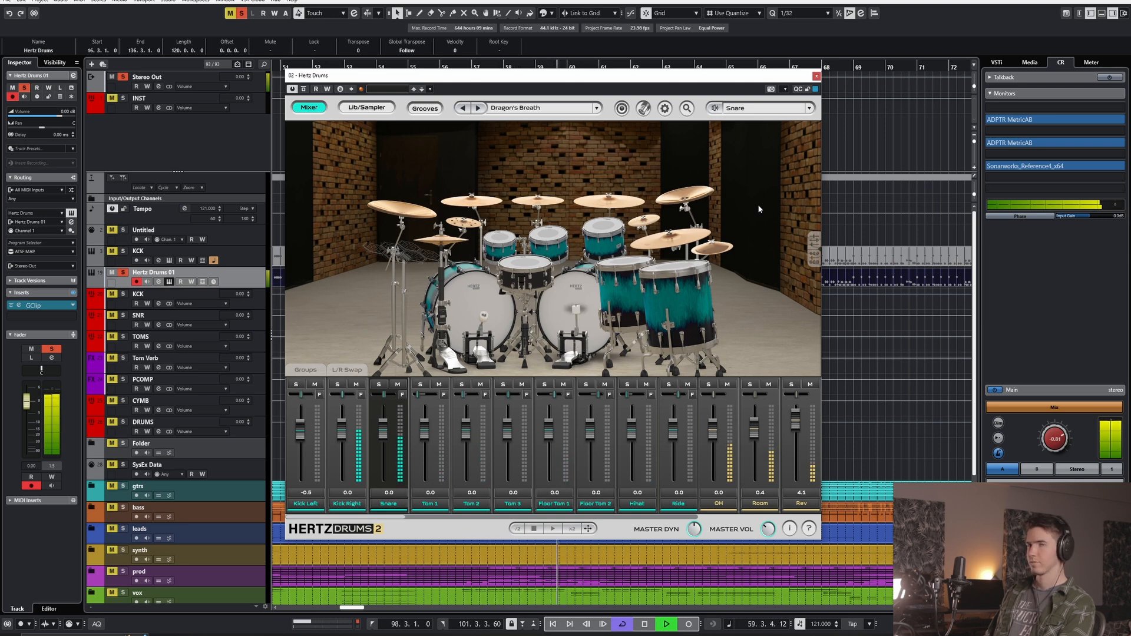
{"action": "key", "text": "space"}
{"action": "key", "text": "space"}
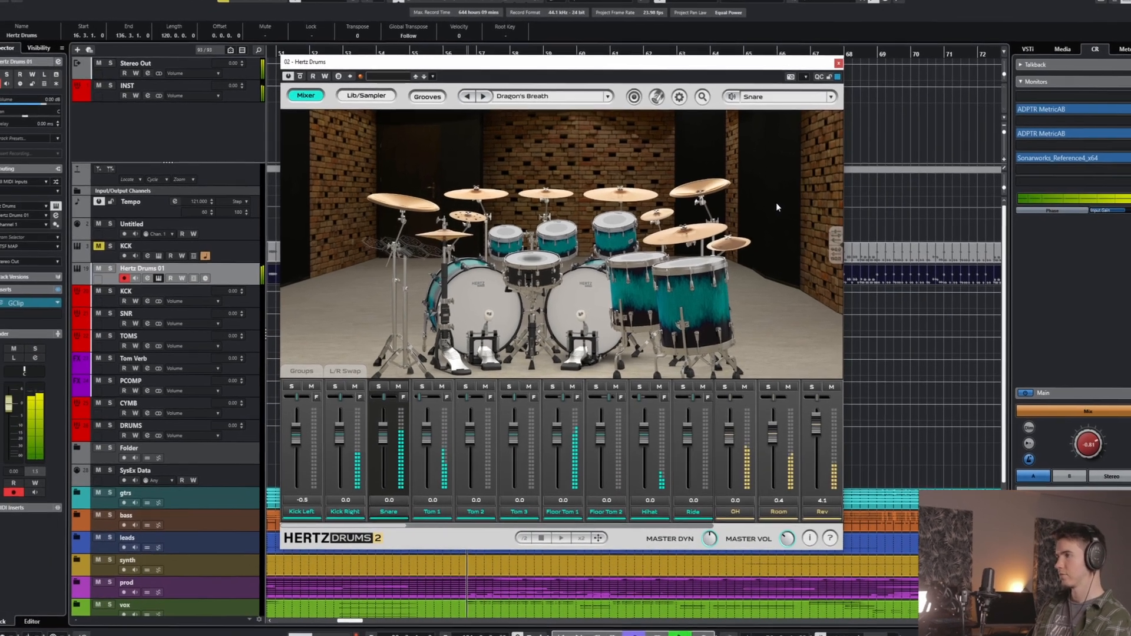